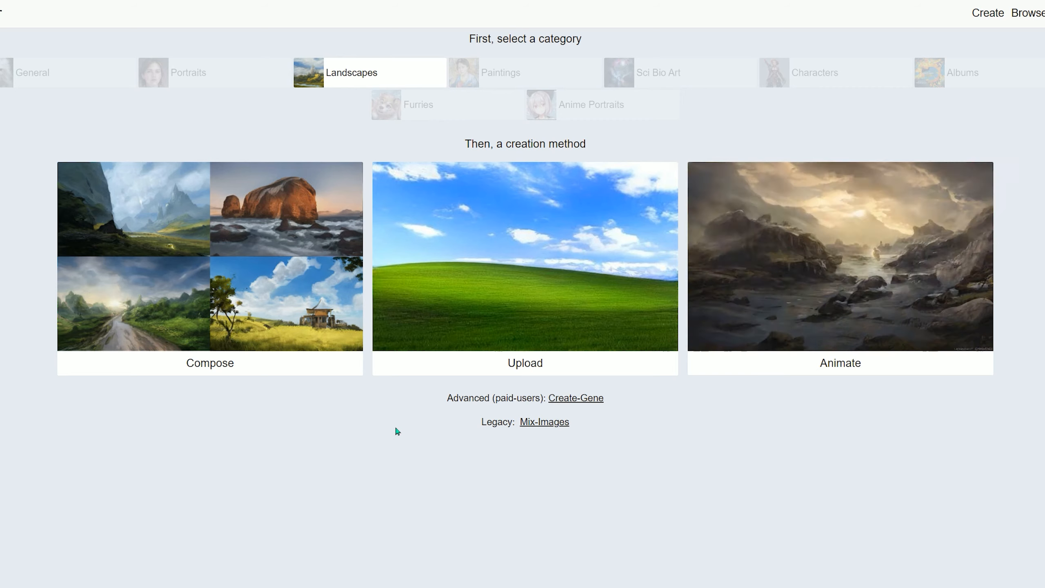
# Choose the upload method for Landscapes, and open the uploaded marsh photo from the profile for gene editing.
pyautogui.click(545, 302)
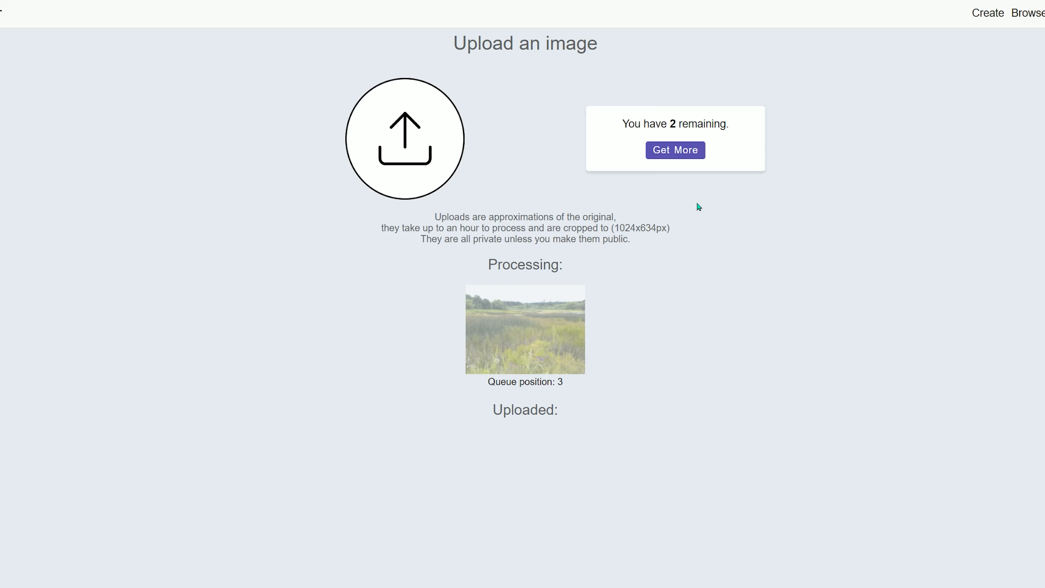
pyautogui.click(965, 19)
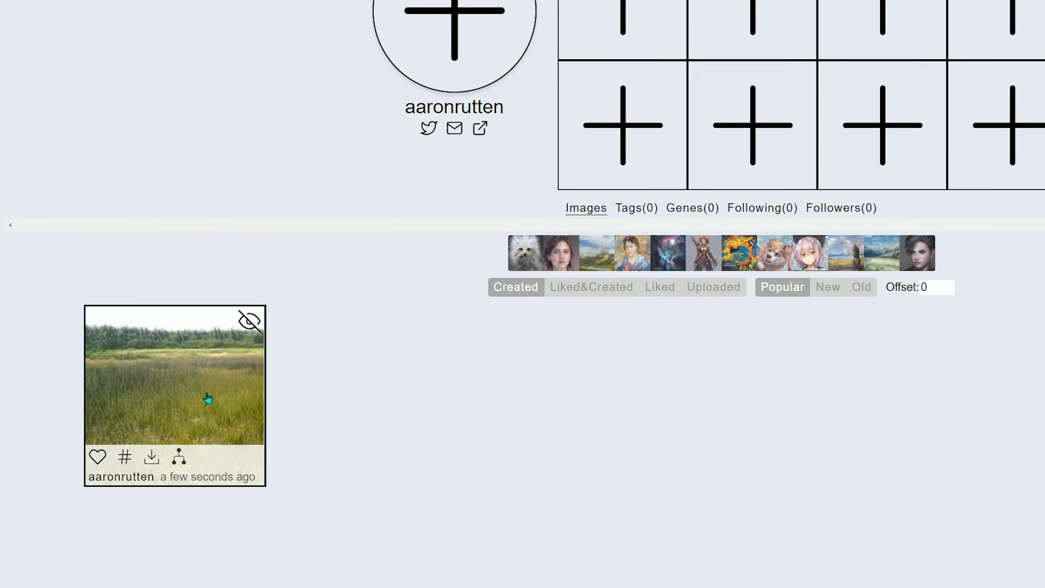
pyautogui.click(204, 404)
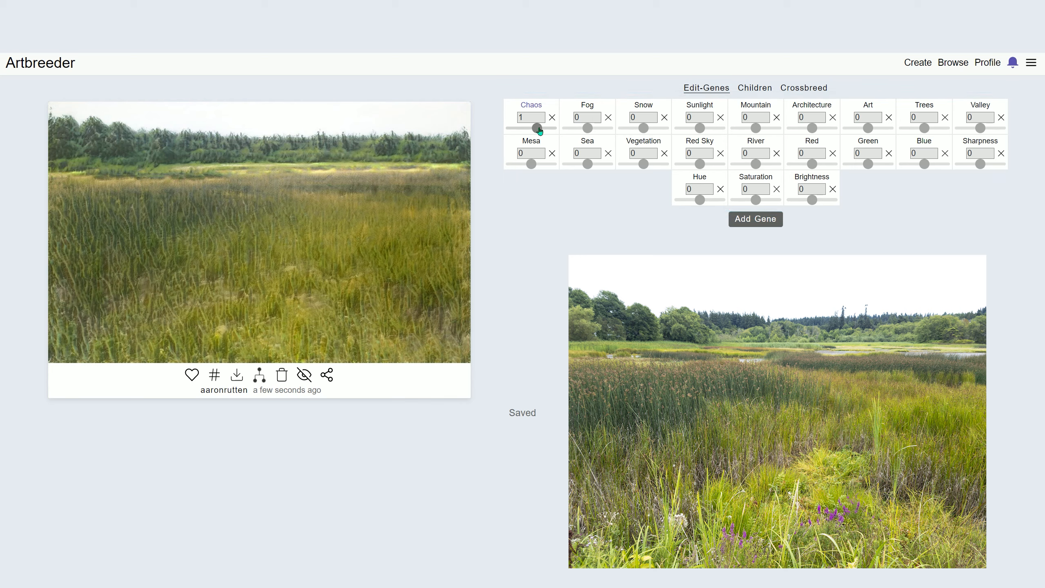
# Try raising the Chaos gene to about 1.28 and the Mountain gene to 1, resetting each one.
pyautogui.moveTo(539, 131); pyautogui.dragTo(545, 131)
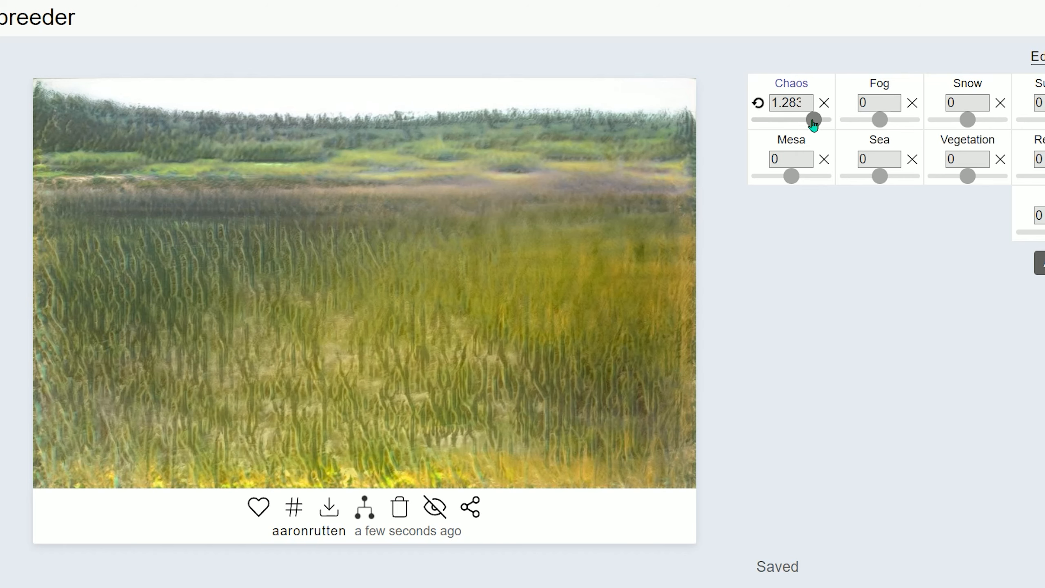
pyautogui.click(758, 102)
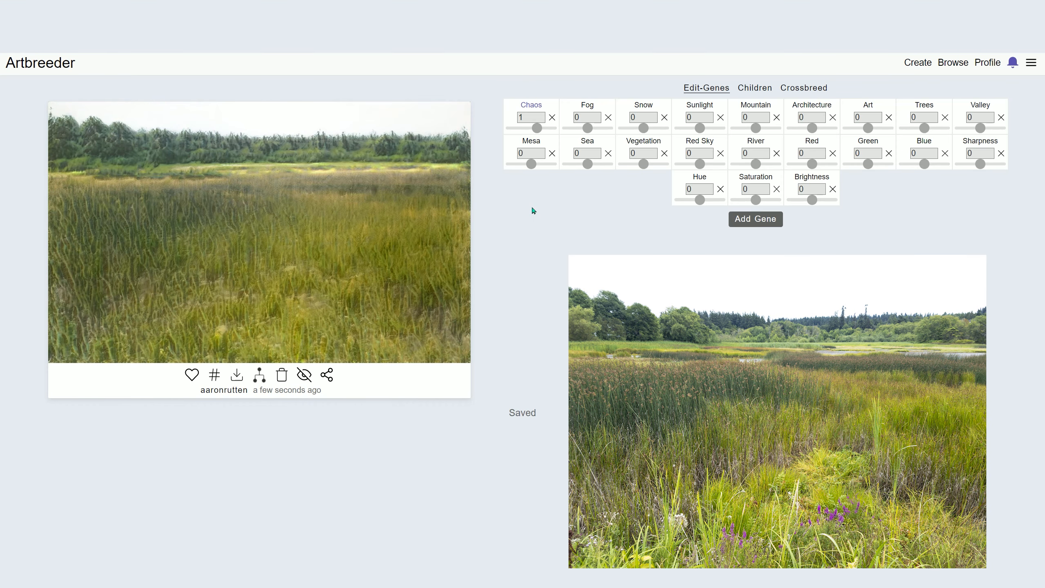
pyautogui.click(762, 128)
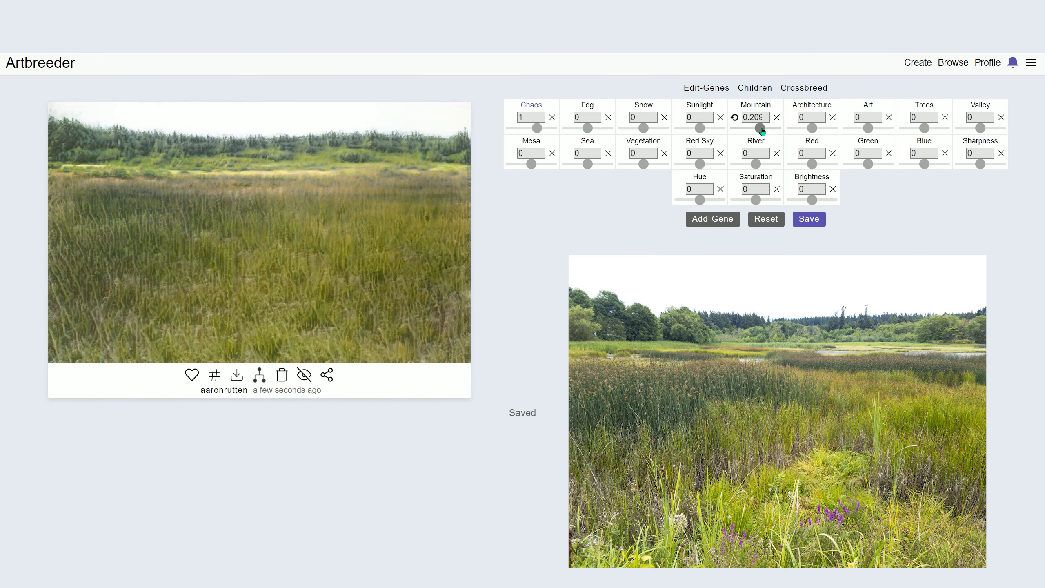
pyautogui.moveTo(763, 131); pyautogui.dragTo(772, 132)
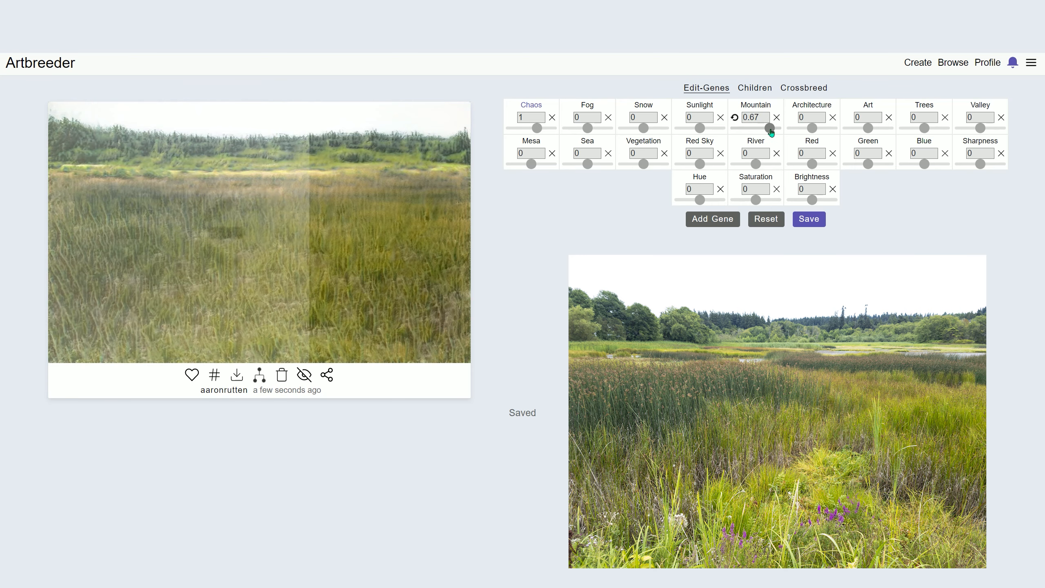
pyautogui.moveTo(771, 132); pyautogui.dragTo(778, 131)
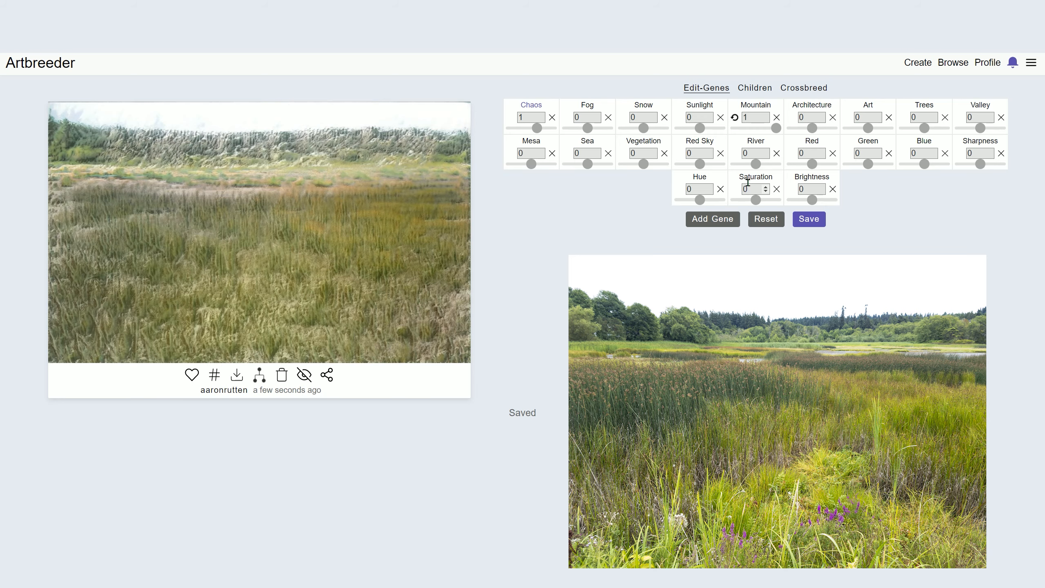
pyautogui.click(735, 118)
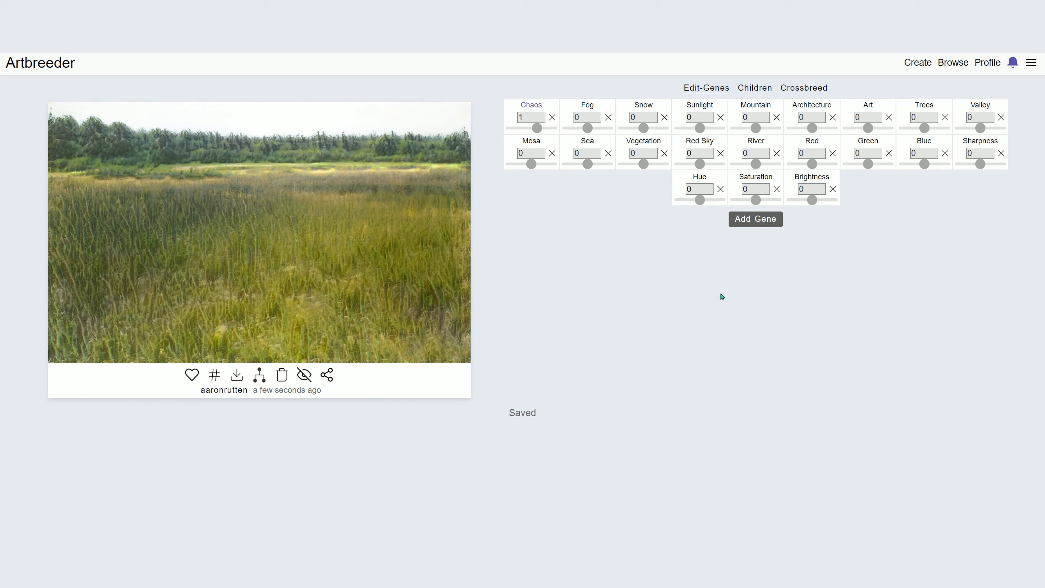
# Examine the gene library, the Children view and the uploaded images available for crossbreeding.
pyautogui.click(759, 225)
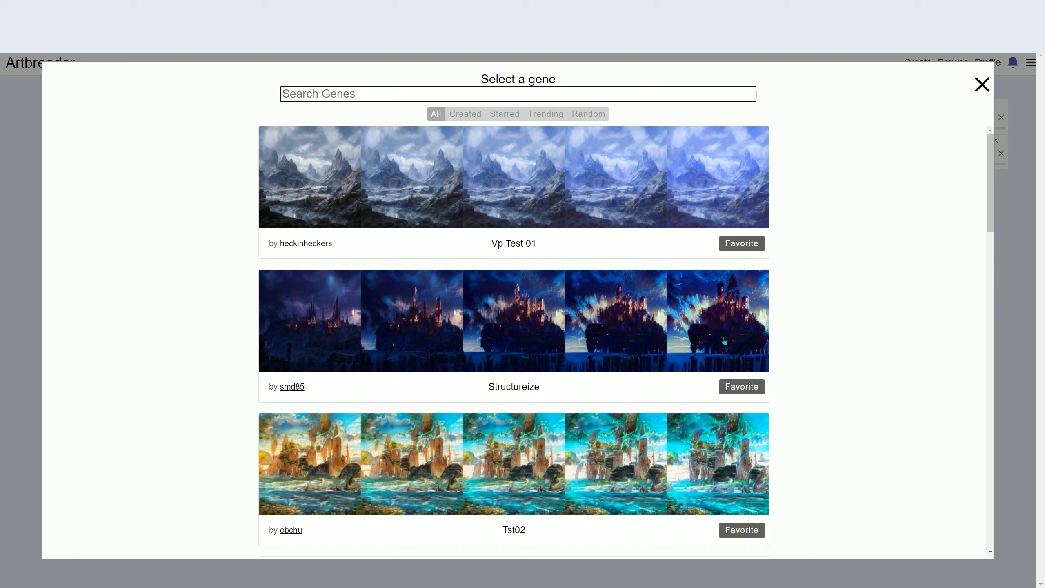
pyautogui.click(982, 86)
pyautogui.click(755, 88)
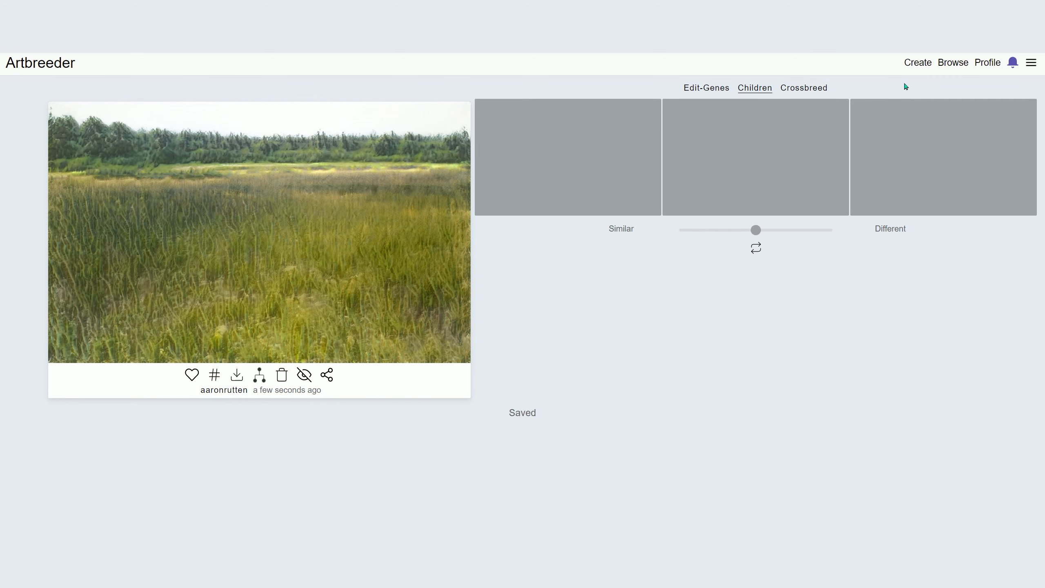
pyautogui.click(807, 88)
pyautogui.click(757, 111)
pyautogui.click(459, 137)
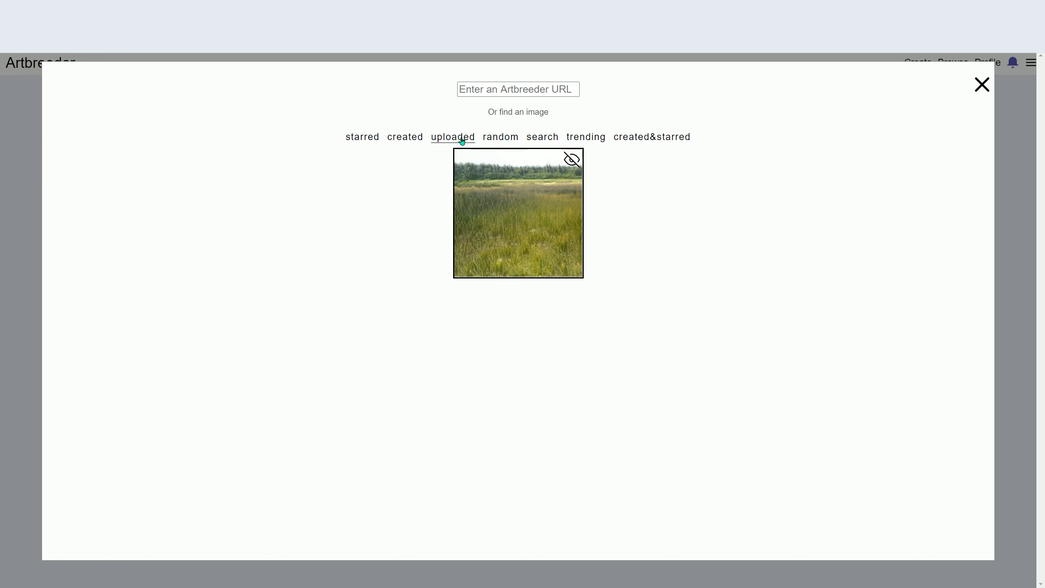
pyautogui.click(983, 85)
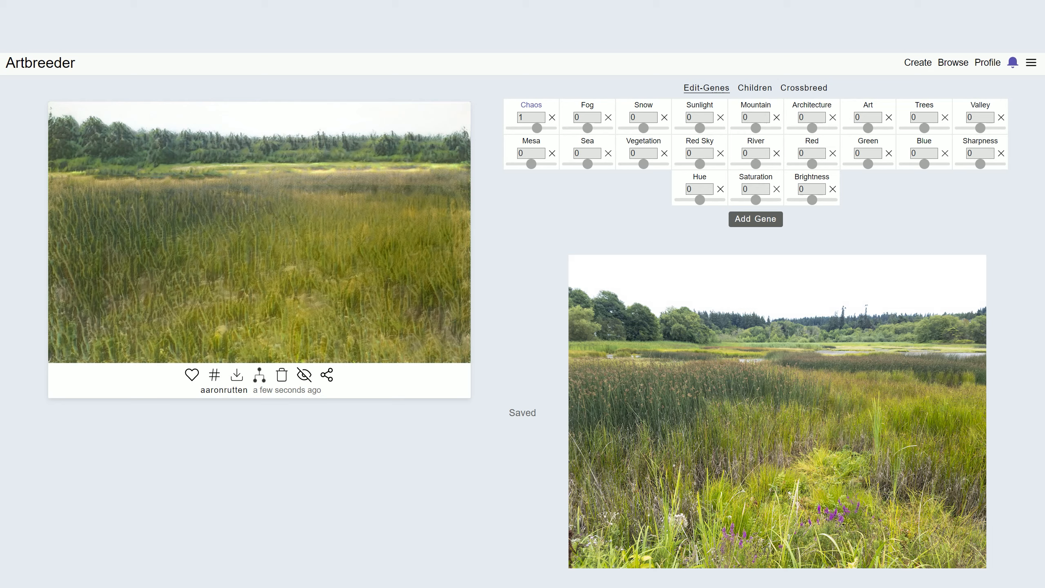
# Set the Vegetation gene to 0.83, Red Sky to 0.7, River to 0.95 and Blue to 1.
pyautogui.moveTo(644, 164); pyautogui.dragTo(715, 170)
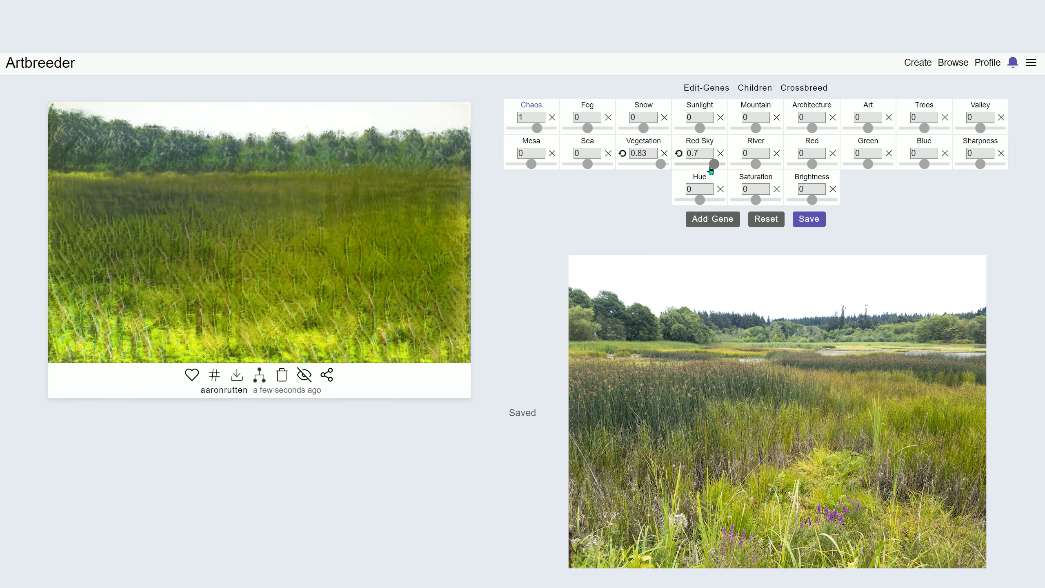
pyautogui.moveTo(756, 164); pyautogui.dragTo(775, 164)
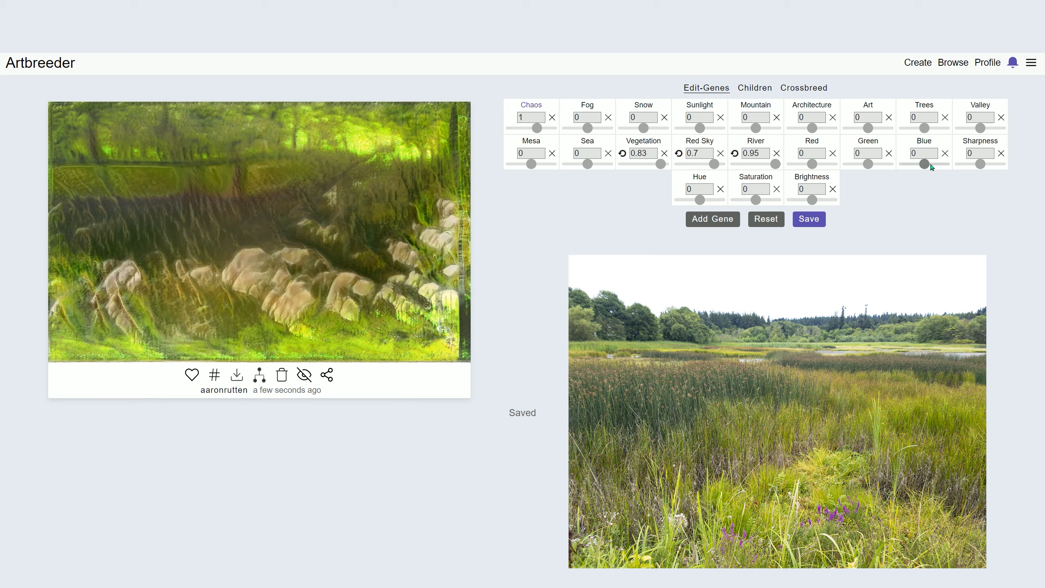
pyautogui.moveTo(924, 164); pyautogui.dragTo(939, 164)
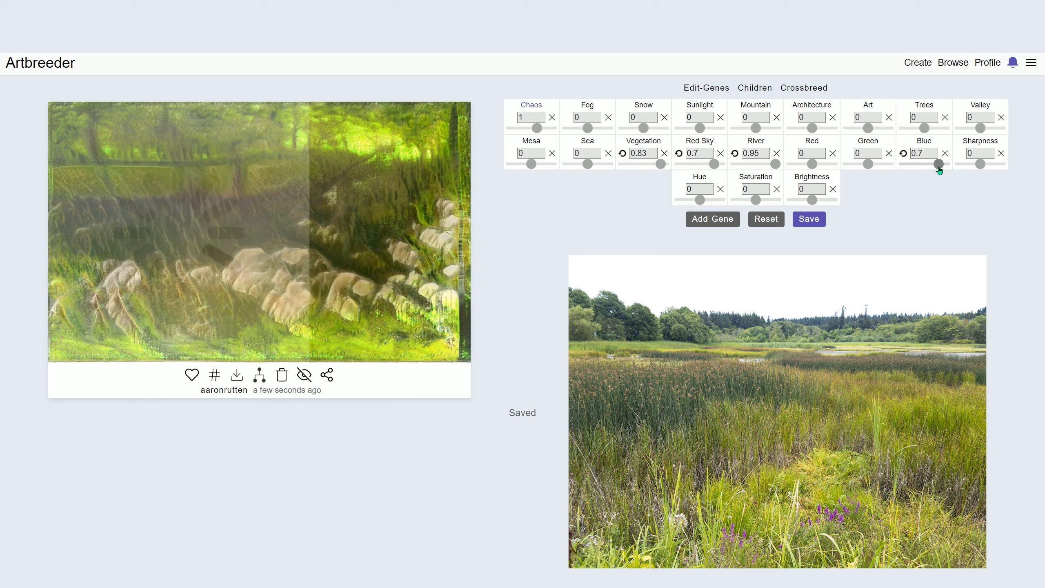
pyautogui.moveTo(939, 165); pyautogui.dragTo(943, 165)
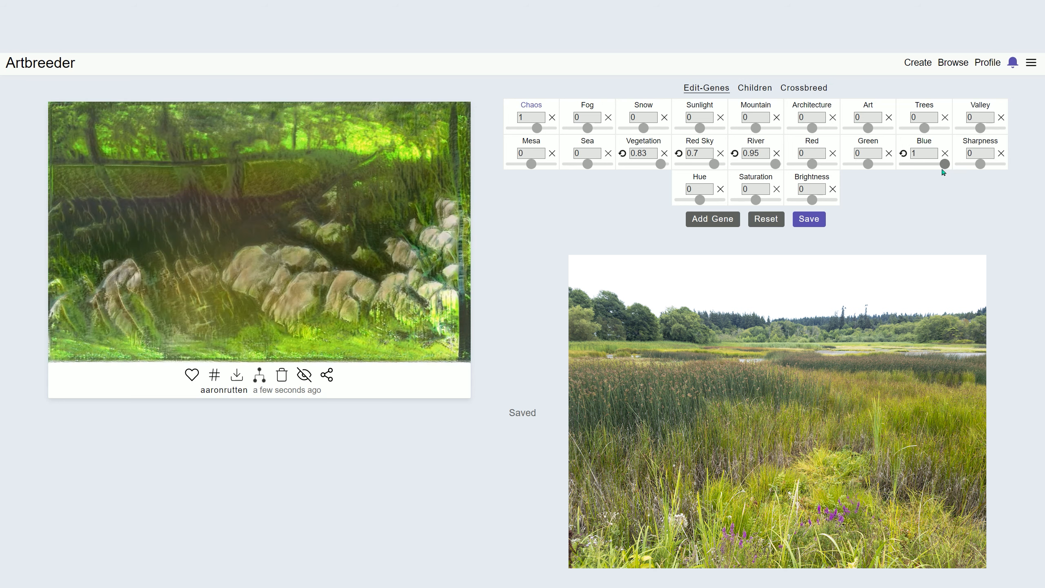
# Try raising the Trees gene to about 0.15 and reset it.
pyautogui.moveTo(925, 131)
pyautogui.mouseDown()
pyautogui.moveTo(942, 134)
pyautogui.moveTo(926, 135)
pyautogui.mouseUp()
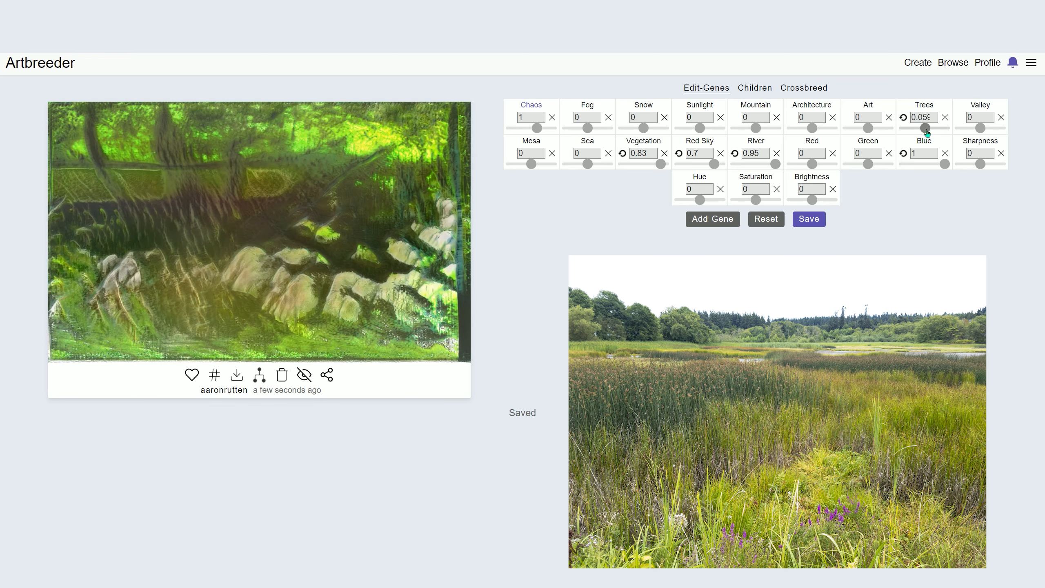
pyautogui.moveTo(927, 133); pyautogui.dragTo(929, 134)
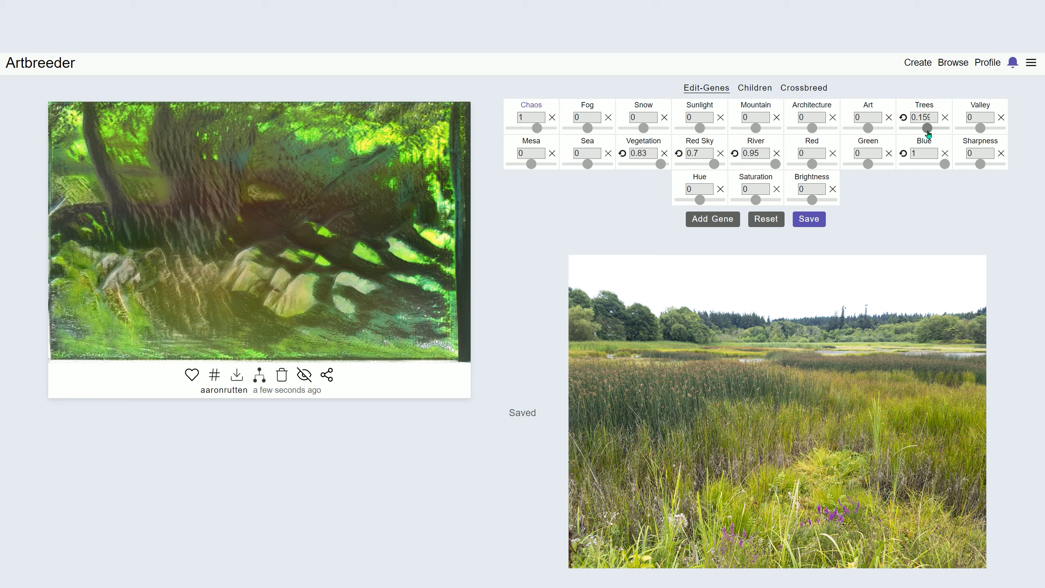
pyautogui.click(903, 117)
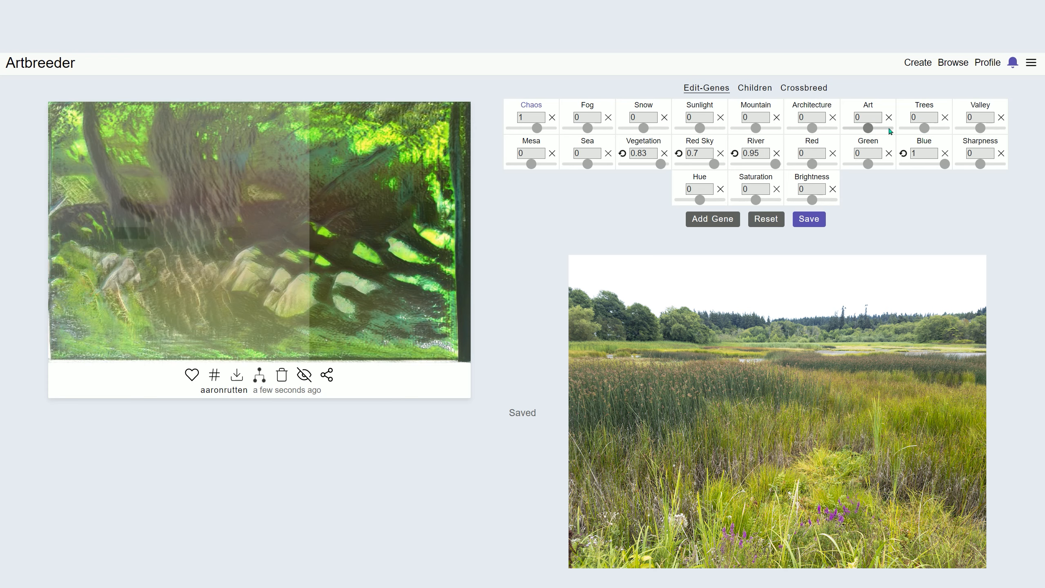
# Try the Art gene at 1 and the Sunlight gene at 0.64, returning each to 0.
pyautogui.moveTo(876, 130); pyautogui.dragTo(891, 129)
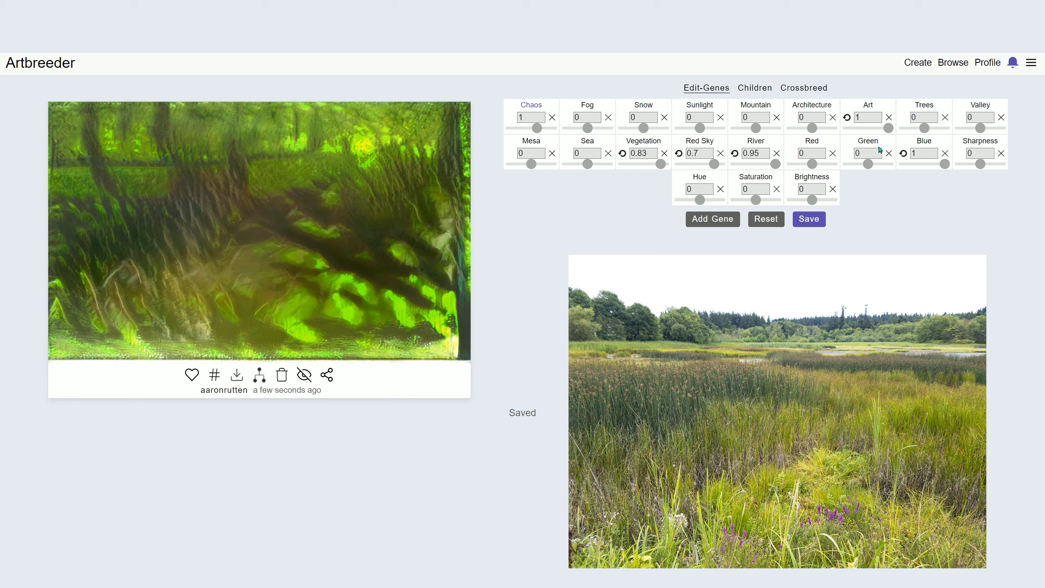
pyautogui.click(847, 118)
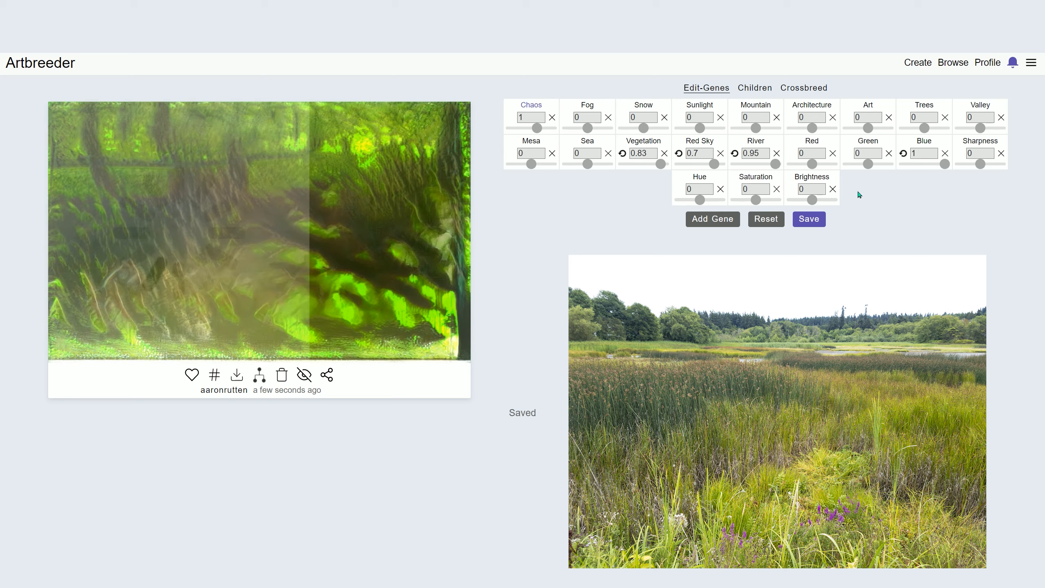
pyautogui.moveTo(700, 128); pyautogui.dragTo(712, 128)
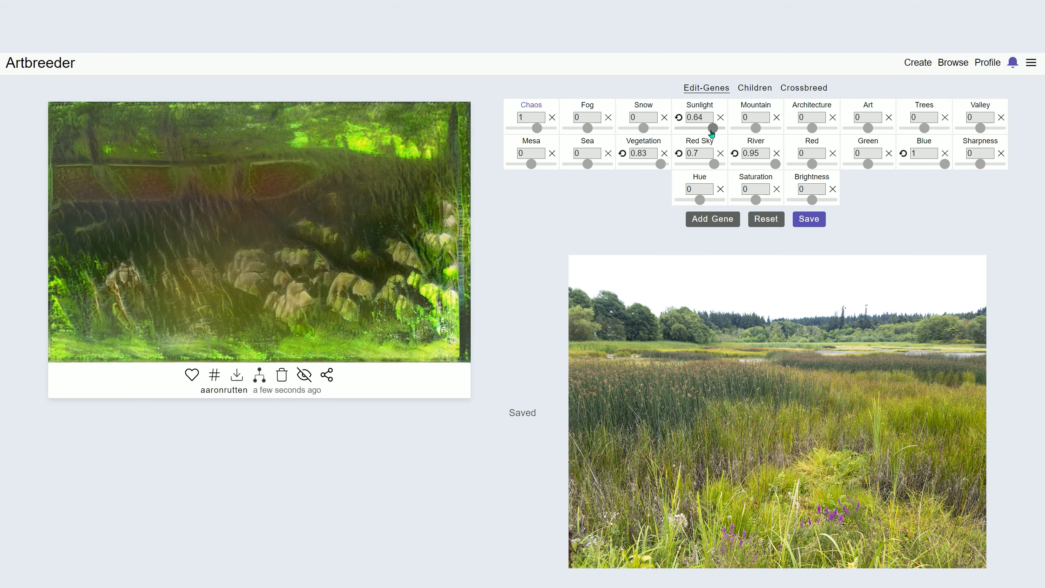
pyautogui.moveTo(713, 128); pyautogui.dragTo(699, 128)
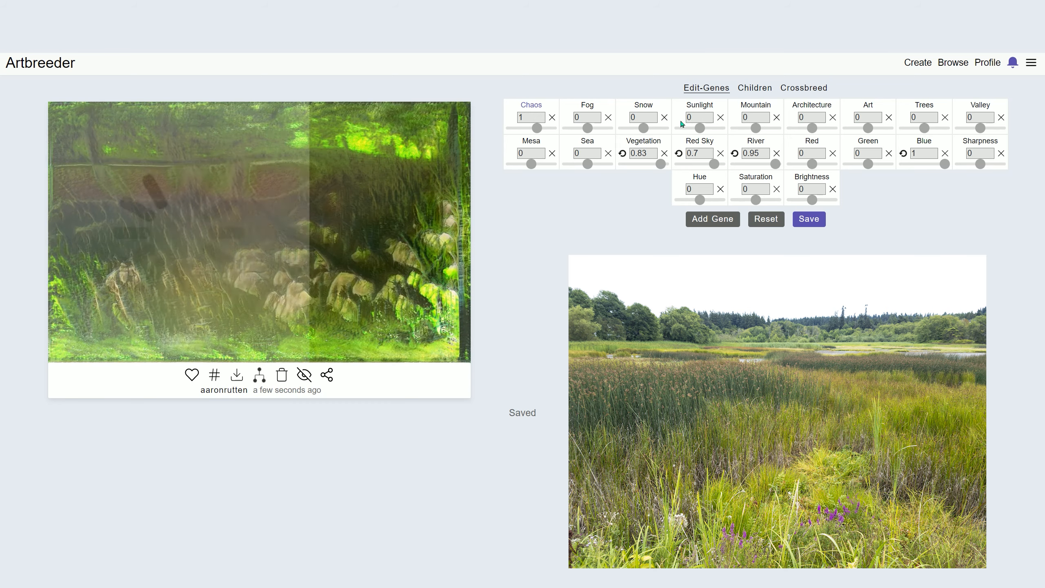
# Set Saturation to -0.97 and Brightness to -0.38, and settle Chaos at about 0.69 after trying it at 0.1.
pyautogui.moveTo(756, 200); pyautogui.dragTo(736, 200)
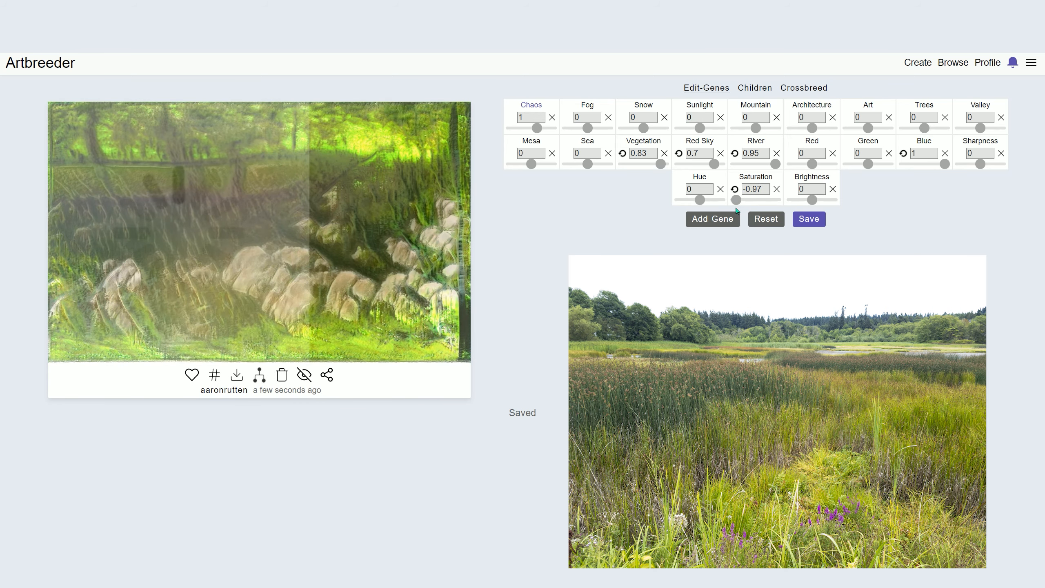
pyautogui.moveTo(813, 200); pyautogui.dragTo(805, 201)
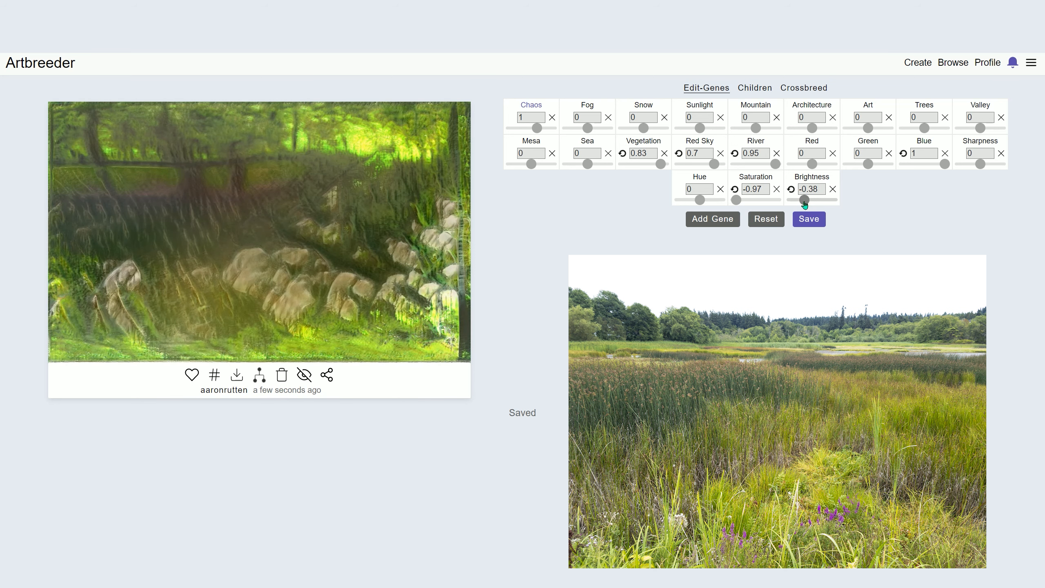
pyautogui.moveTo(537, 128); pyautogui.dragTo(542, 129)
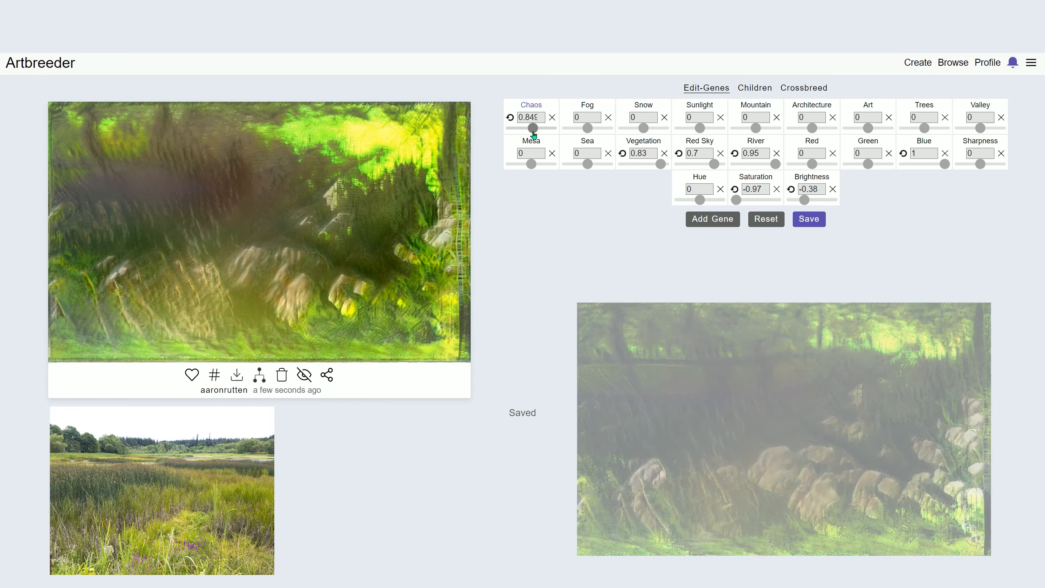
pyautogui.moveTo(542, 135); pyautogui.dragTo(505, 144)
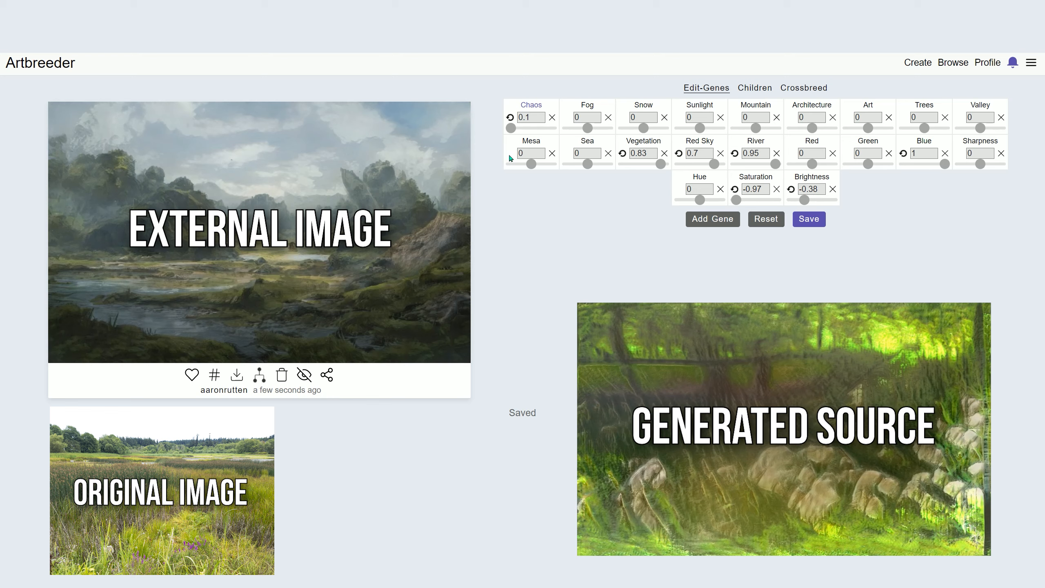
pyautogui.moveTo(511, 128); pyautogui.dragTo(528, 136)
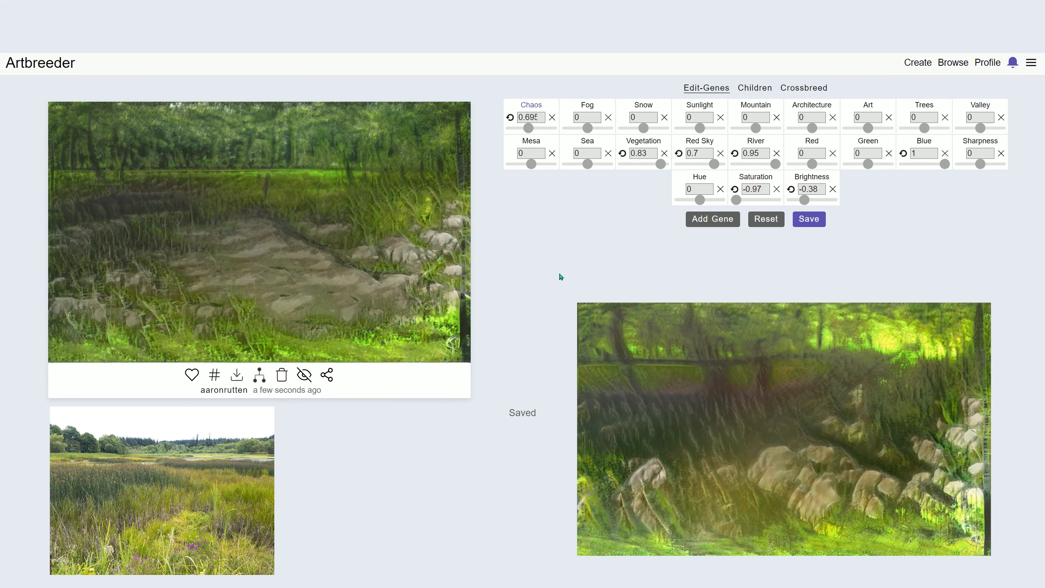
# Set Vegetation to 0.59, Art to about 0.3, Brightness to 0.08 and Sunlight to 0.42, leaving Architecture at 0 after trying it.
pyautogui.moveTo(661, 164); pyautogui.dragTo(656, 163)
pyautogui.moveTo(868, 128); pyautogui.dragTo(874, 128)
pyautogui.moveTo(805, 200); pyautogui.dragTo(814, 201)
pyautogui.click(709, 128)
pyautogui.click(832, 128)
pyautogui.click(791, 117)
# Raise the Trees gene to 0.3.
pyautogui.click(926, 128)
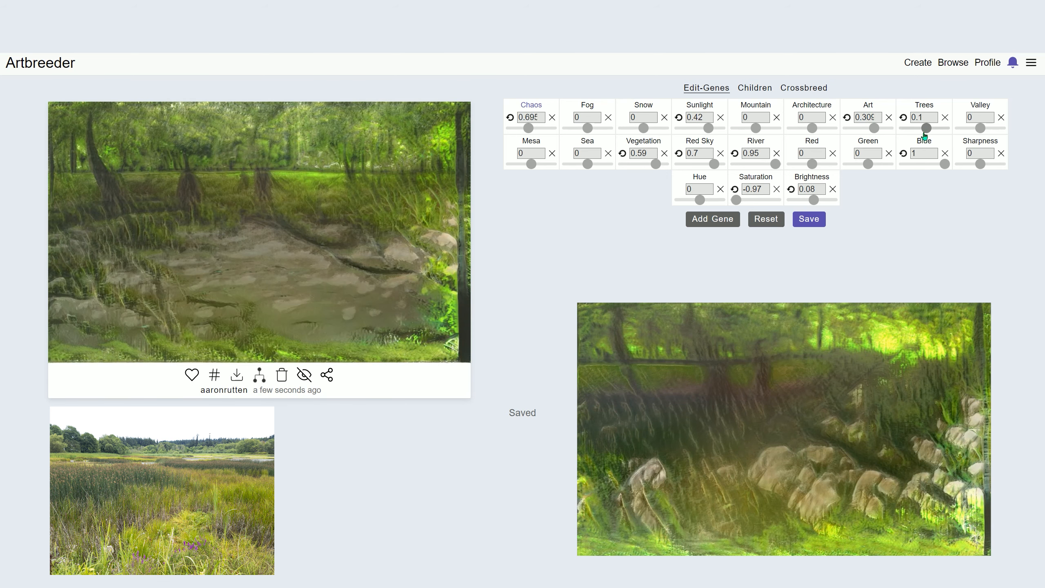
pyautogui.click(934, 115)
pyautogui.click(933, 116)
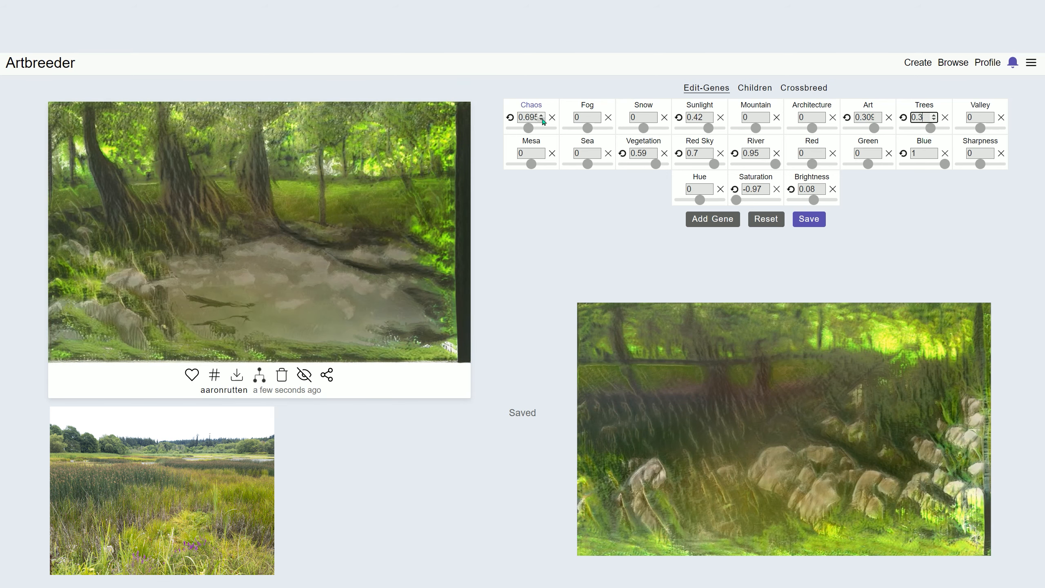
# Lower Chaos in stages to 0.4, and set River to 1 and Vegetation to 0.4.
pyautogui.click(541, 119)
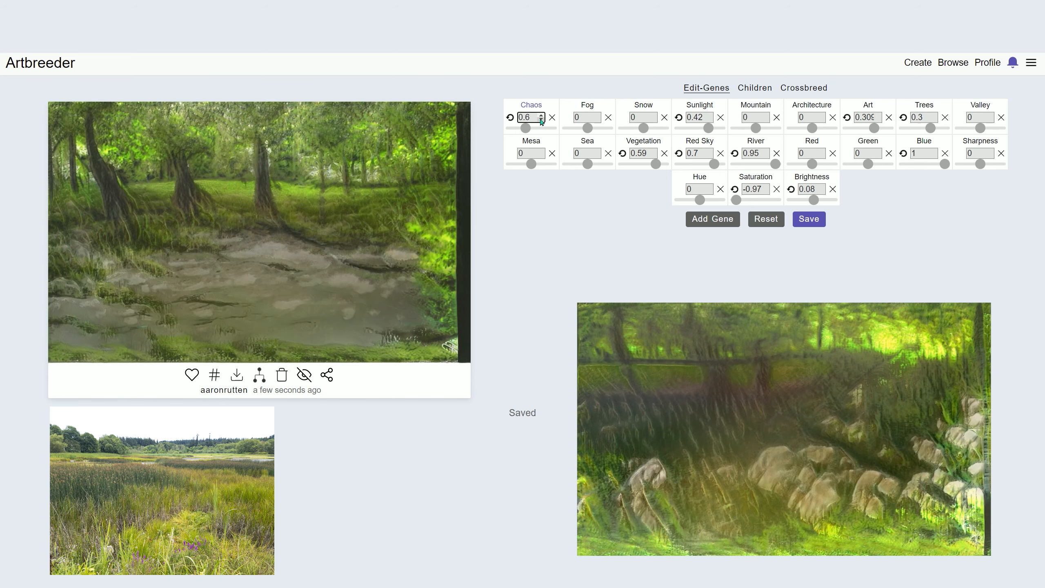
pyautogui.click(541, 120)
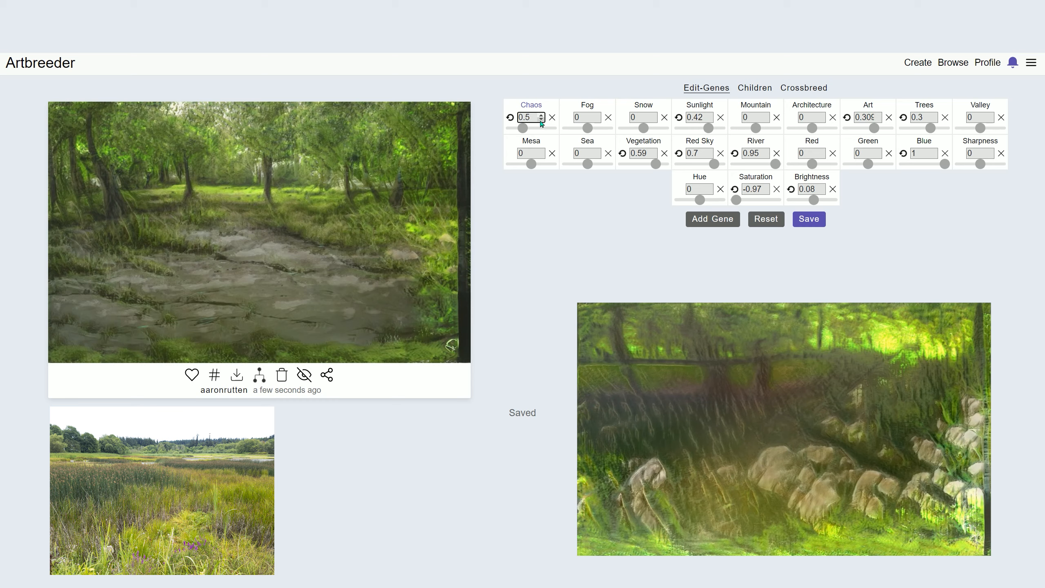
pyautogui.click(757, 219)
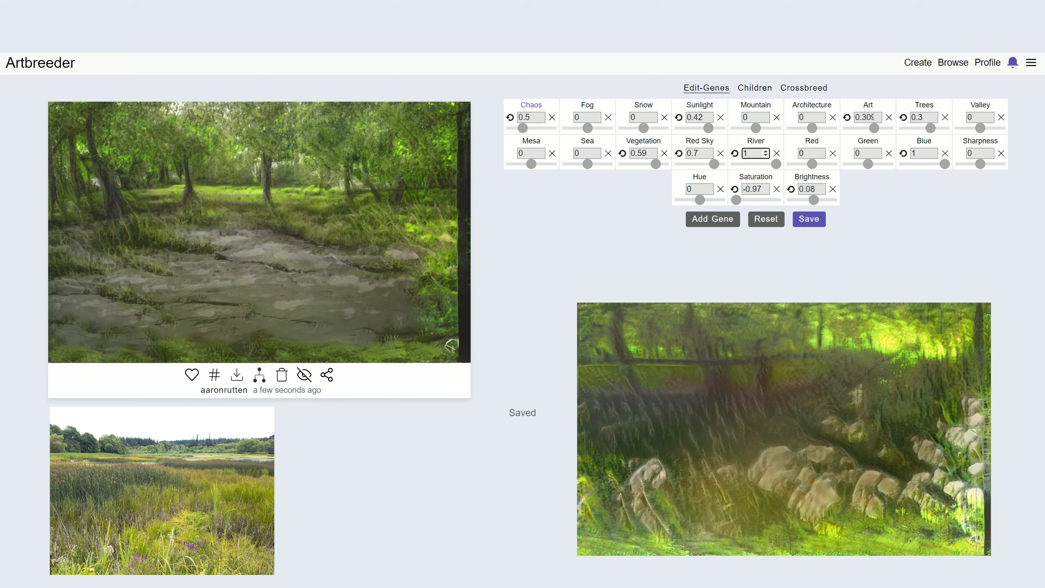
pyautogui.click(541, 116)
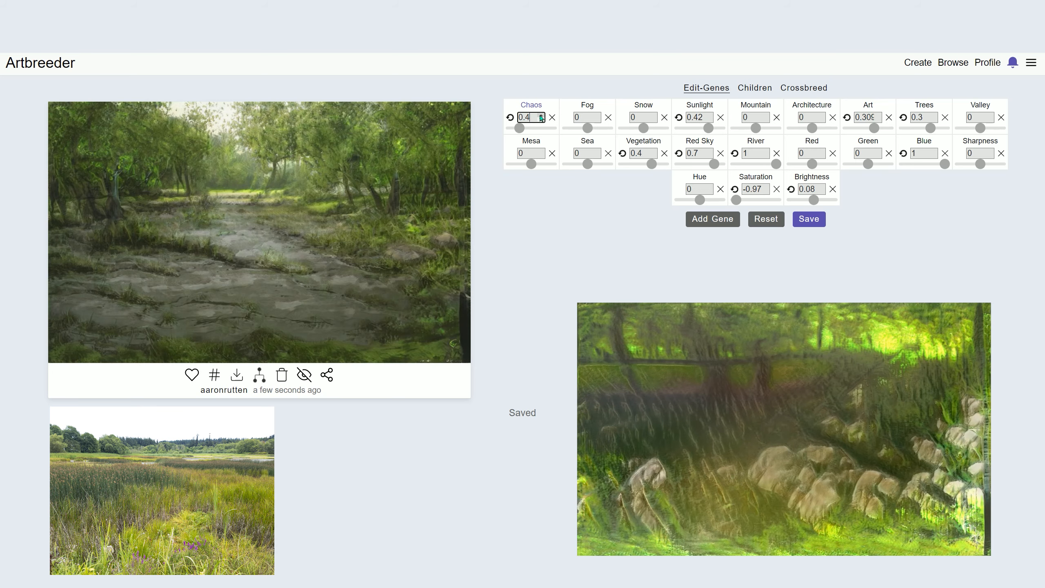
# Save the edited wooded river image and request its high-resolution download.
pyautogui.click(813, 220)
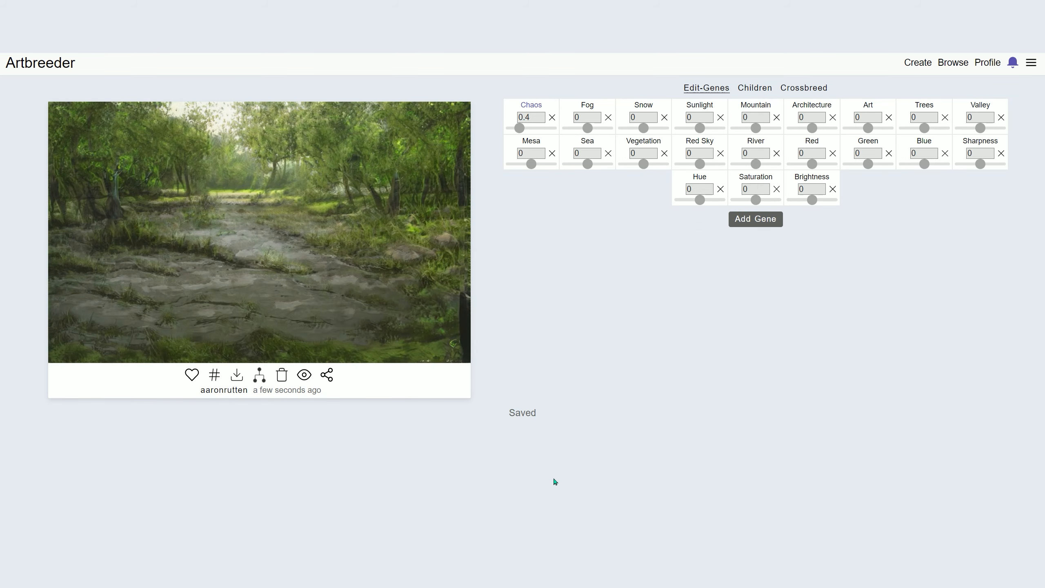
pyautogui.click(237, 375)
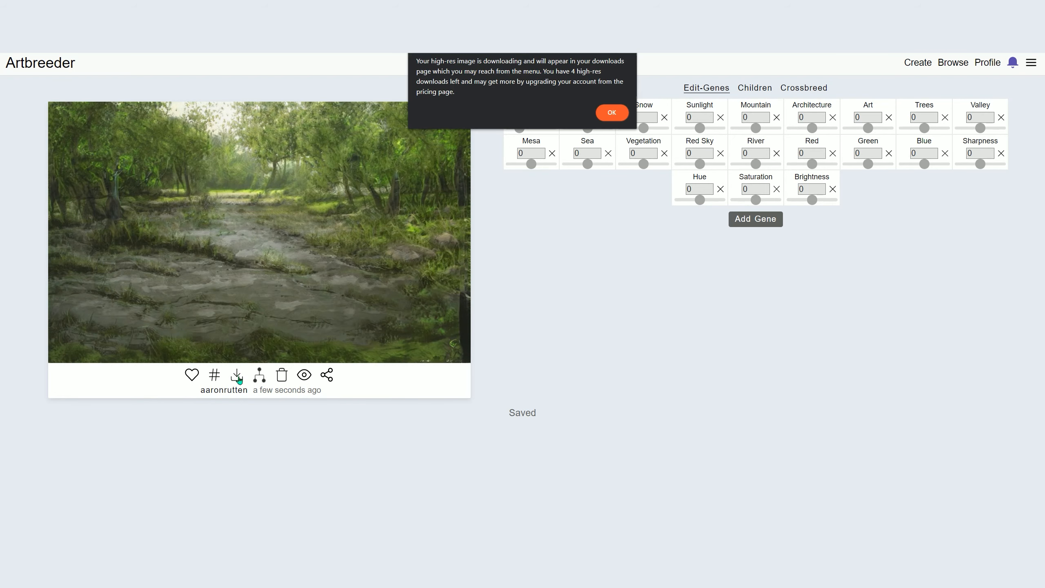
pyautogui.click(612, 112)
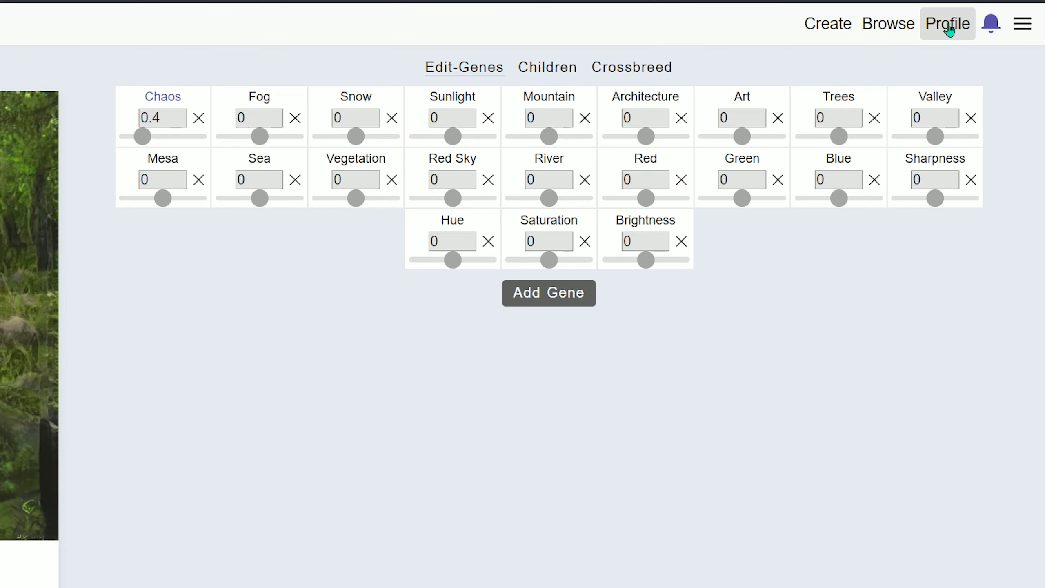
# Open the original river image from the account's image downloads and save the full-size picture to disk.
pyautogui.click(988, 63)
pyautogui.click(1031, 63)
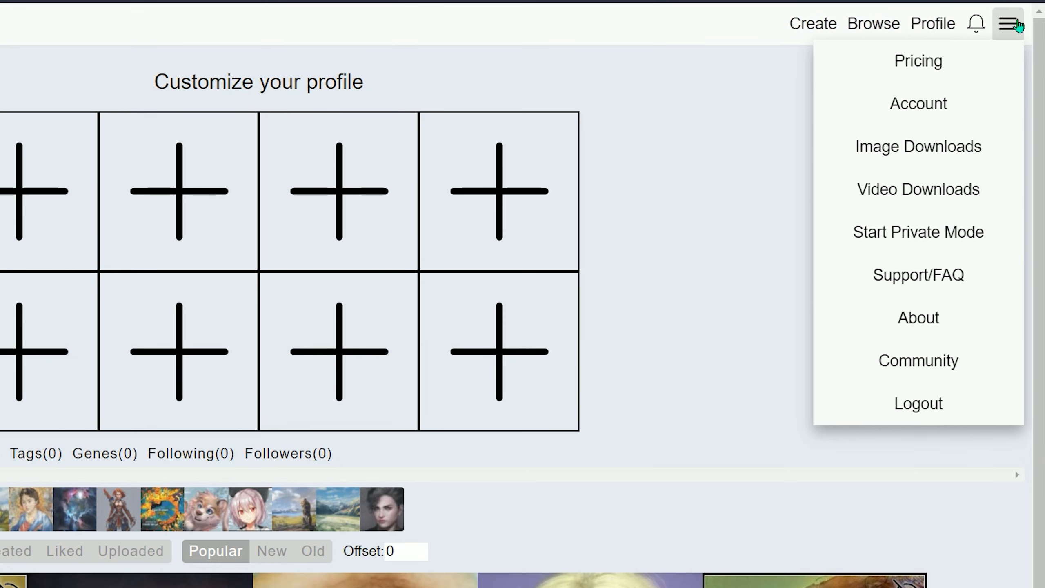
pyautogui.click(951, 148)
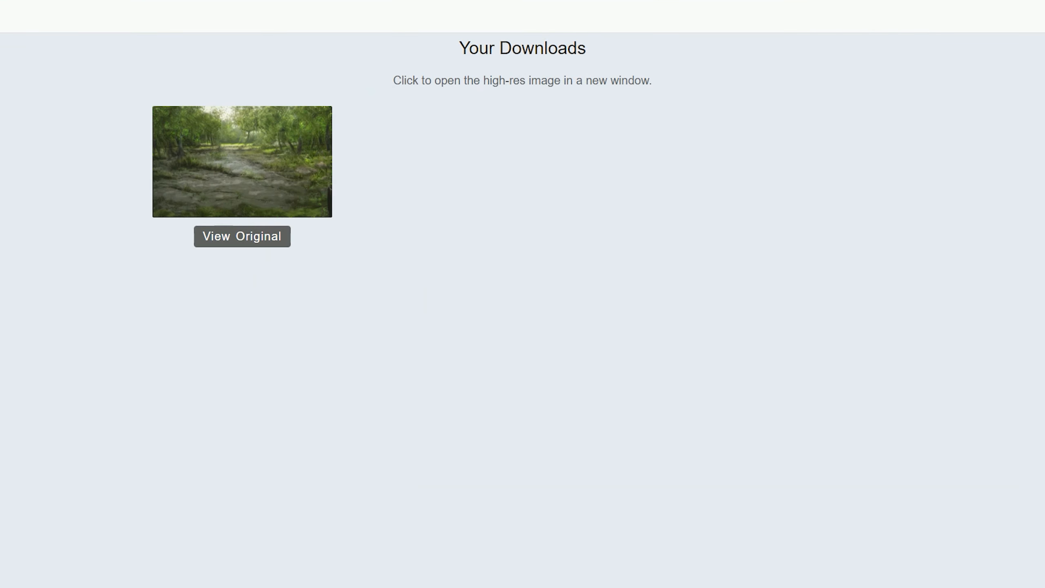
pyautogui.click(257, 238)
pyautogui.rightClick(575, 347)
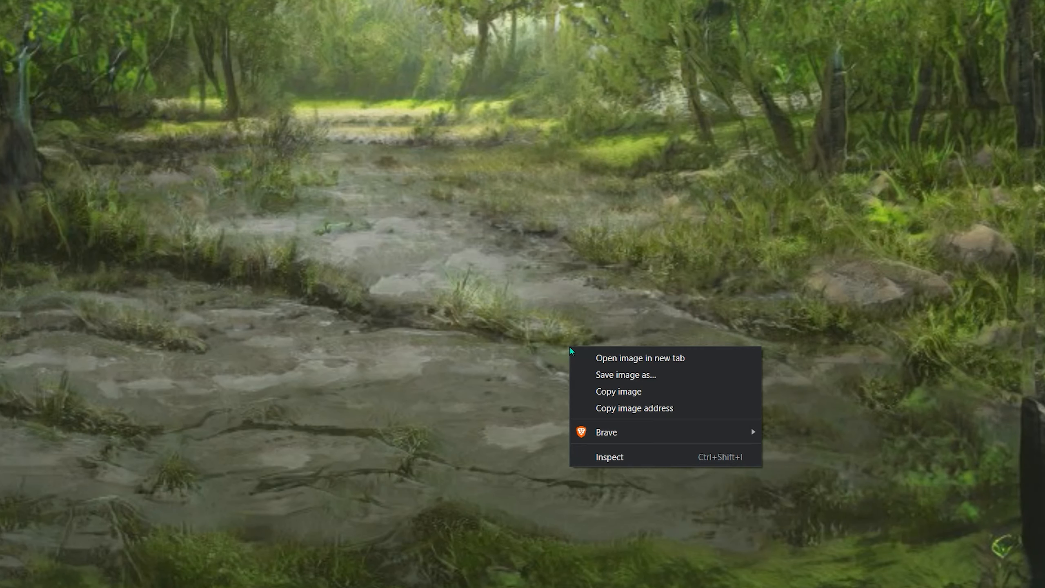
pyautogui.click(680, 375)
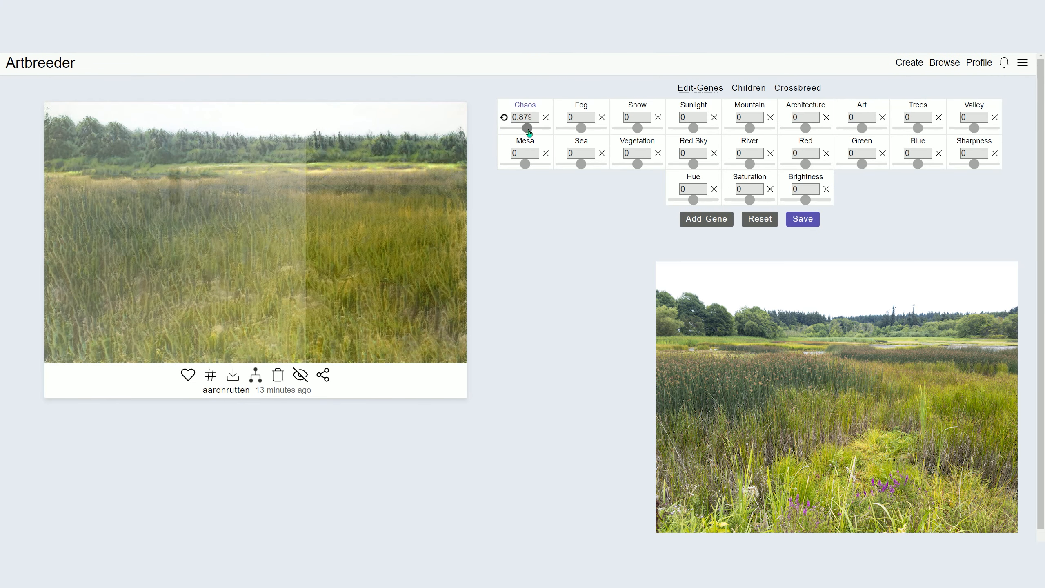
# On the marsh photo, set Chaos to 0.6, Mountain to 0.594 and Red Sky to 0.984.
pyautogui.moveTo(529, 133); pyautogui.dragTo(521, 133)
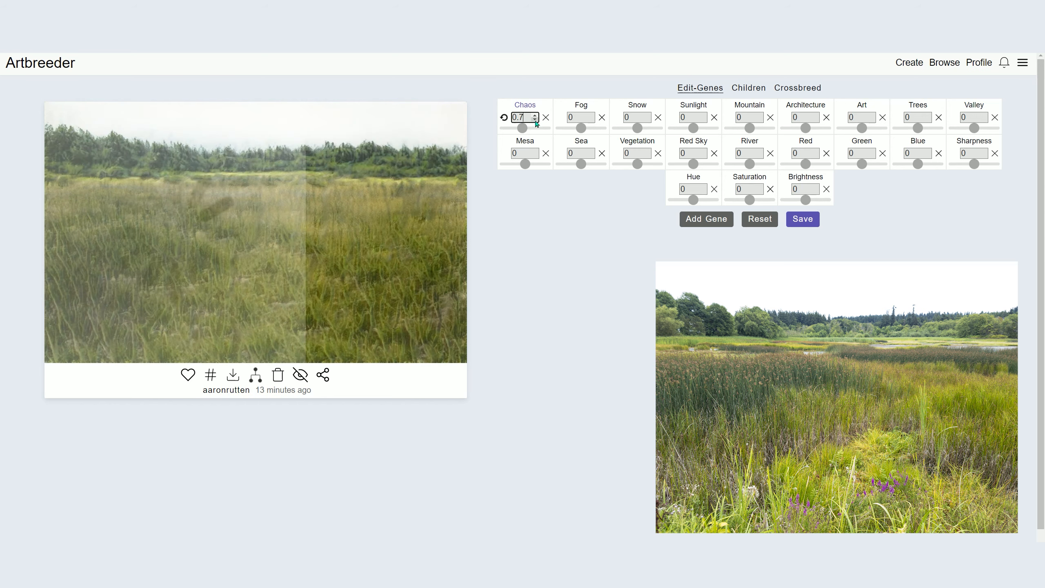
pyautogui.moveTo(749, 128); pyautogui.dragTo(763, 129)
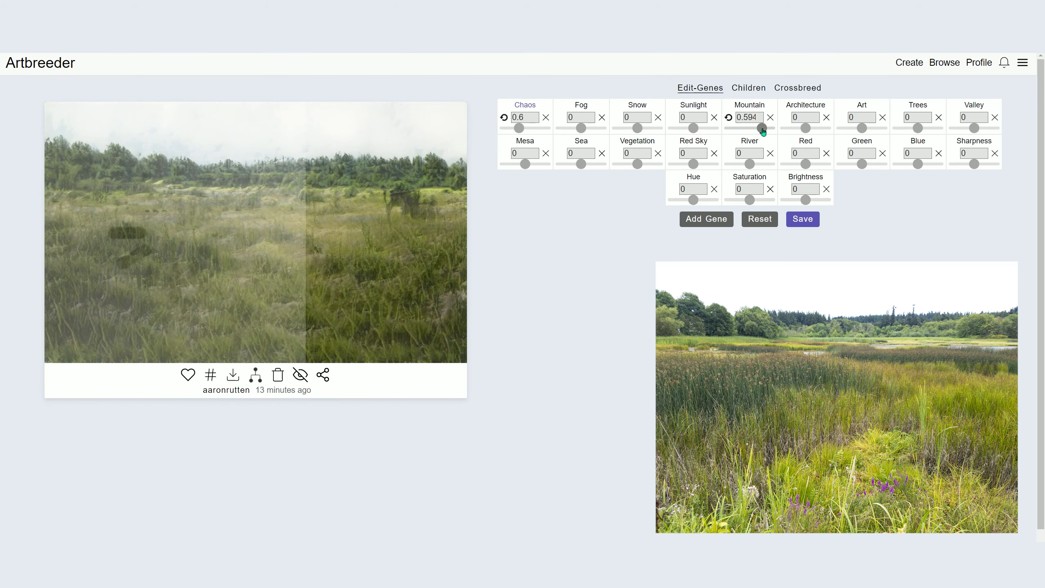
pyautogui.moveTo(694, 164); pyautogui.dragTo(714, 164)
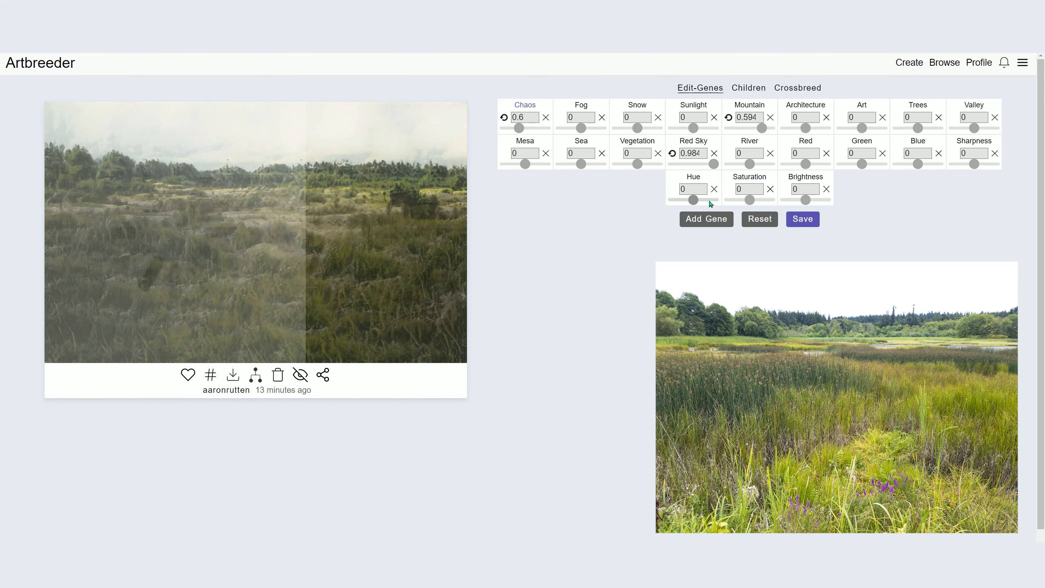
# Adjust the marsh image's Saturation, Brightness, Red and Blue genes for a golden look and save the full-size picture.
pyautogui.moveTo(749, 200); pyautogui.dragTo(826, 200)
pyautogui.moveTo(806, 164); pyautogui.dragTo(822, 164)
pyautogui.moveTo(918, 164); pyautogui.dragTo(978, 171)
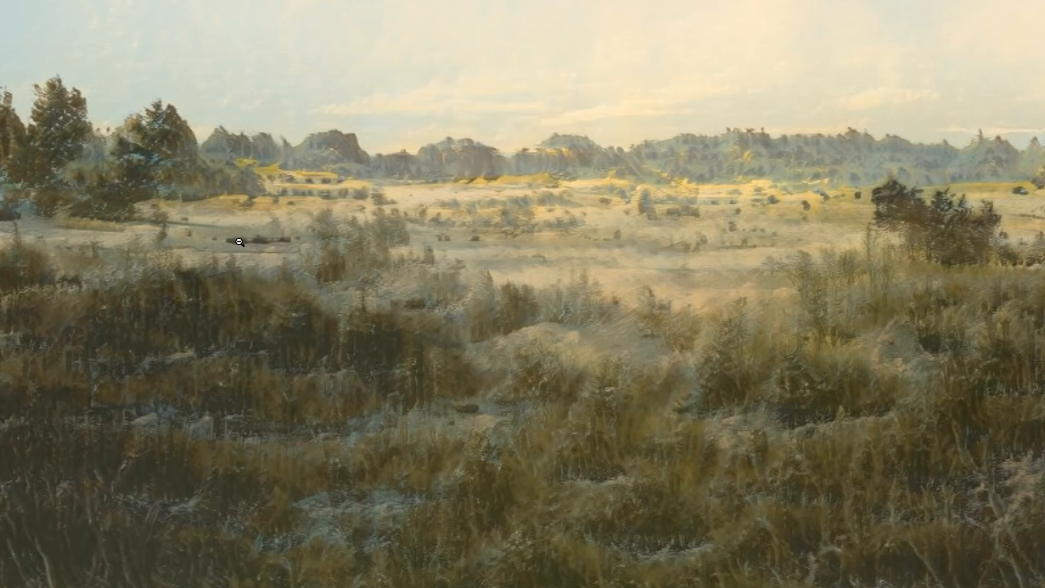
pyautogui.rightClick(236, 240)
pyautogui.click(328, 272)
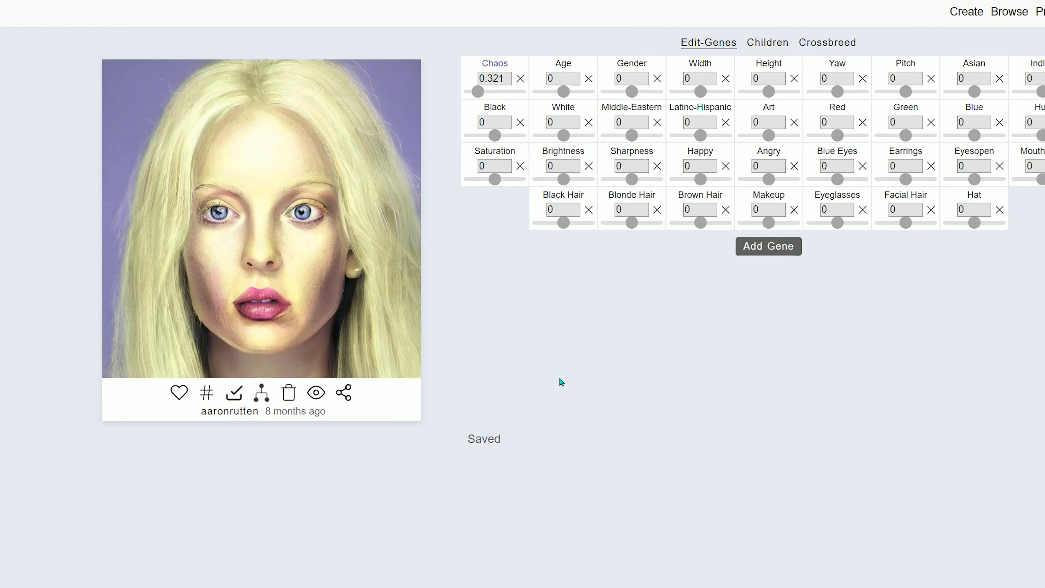
# Try Black Hair at 2 with Blonde Hair and Brown Hair at -2 on the blonde portrait, and reset the genes.
pyautogui.moveTo(563, 223); pyautogui.dragTo(599, 227)
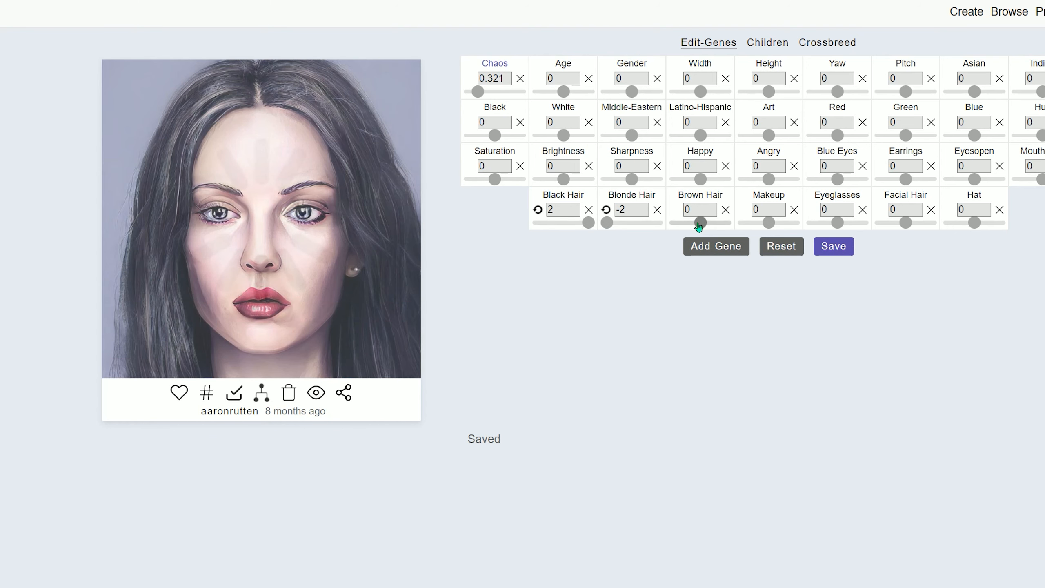
pyautogui.moveTo(698, 226); pyautogui.dragTo(664, 251)
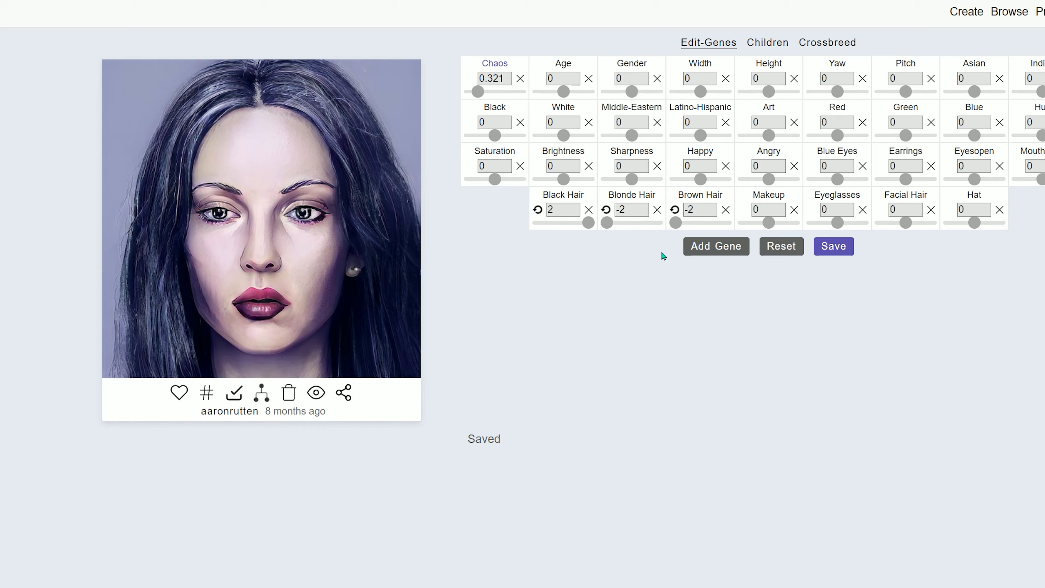
pyautogui.click(767, 250)
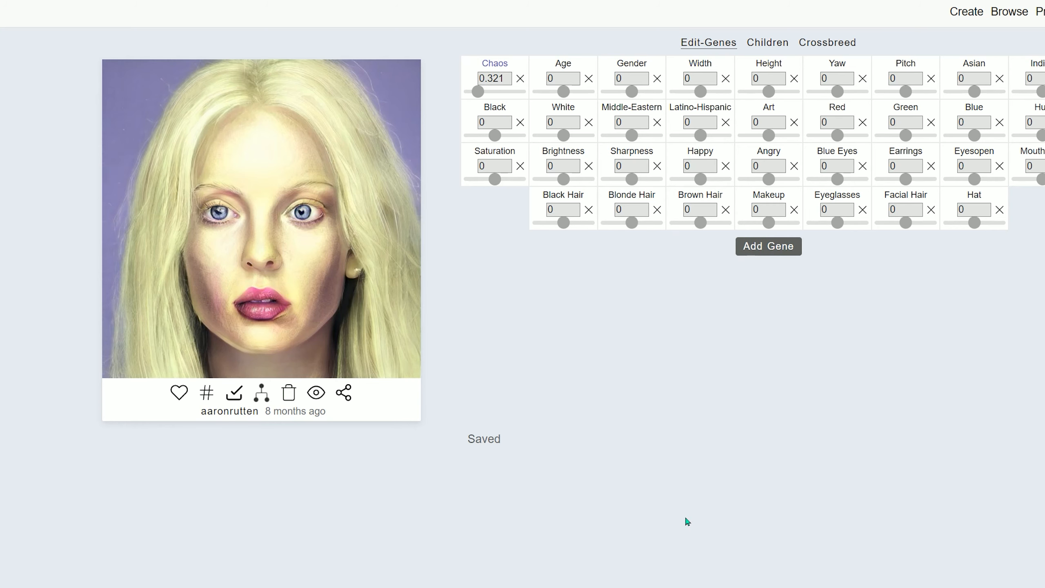
pyautogui.click(278, 263)
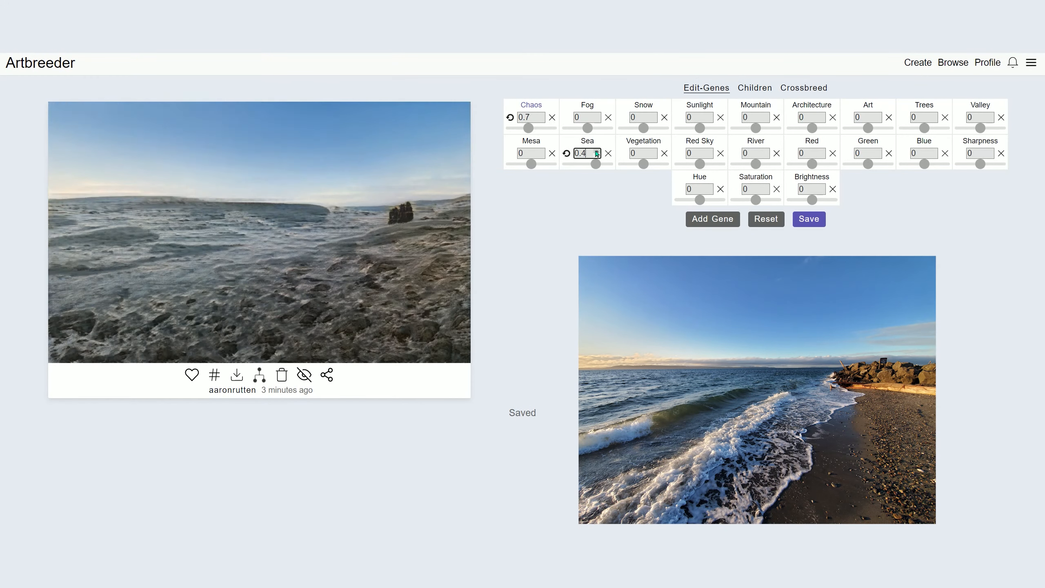
# On the beach image, set Chaos 1, Hue 0.7, Saturation 0.57, Brightness 0.24, Mountain -0.95, Architecture and Vegetation -1, Valley 0.5 and Mesa 0.2.
pyautogui.moveTo(699, 200); pyautogui.dragTo(714, 199)
pyautogui.moveTo(755, 199); pyautogui.dragTo(817, 200)
pyautogui.moveTo(756, 127); pyautogui.dragTo(737, 128)
pyautogui.moveTo(531, 164)
pyautogui.mouseDown()
pyautogui.moveTo(546, 164)
pyautogui.moveTo(531, 164)
pyautogui.mouseUp()
pyautogui.moveTo(603, 164); pyautogui.dragTo(608, 164)
pyautogui.moveTo(981, 128); pyautogui.dragTo(979, 130)
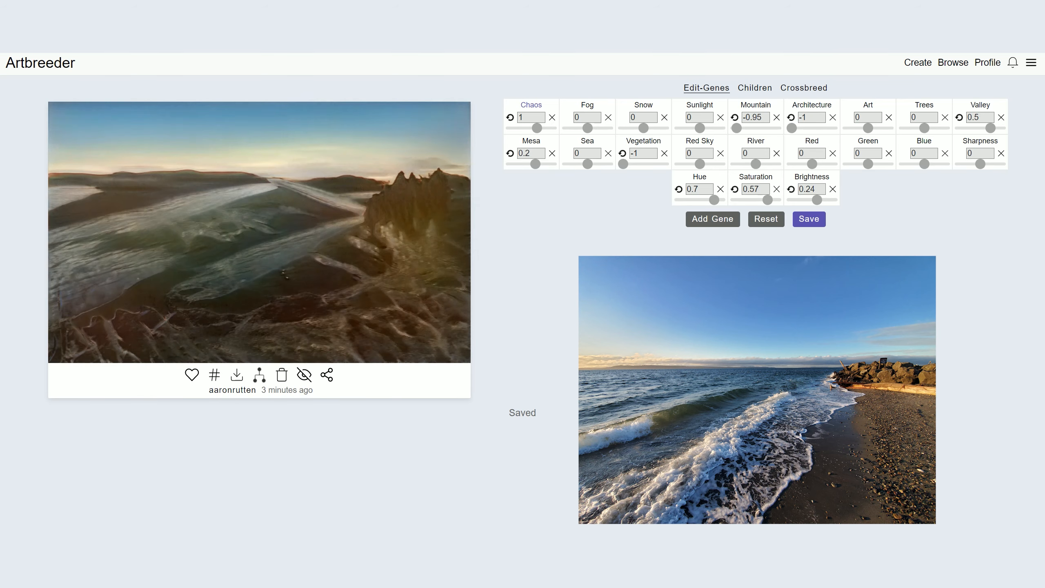
pyautogui.click(599, 158)
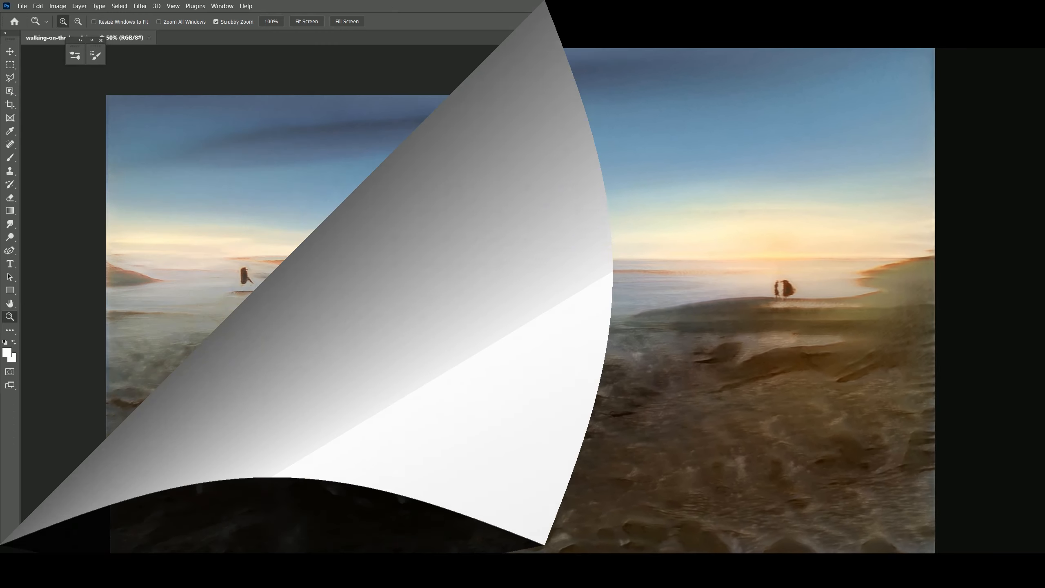
# In Photoshop, copy the band of sky above the left part of the horizon onto a new layer and align it with the guide.
pyautogui.press('m')
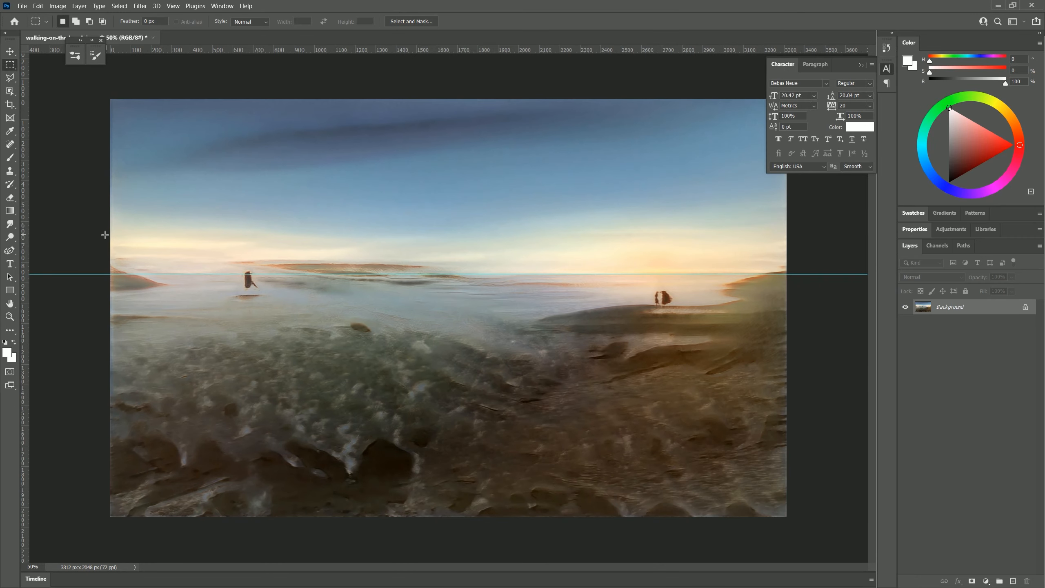
pyautogui.moveTo(109, 222); pyautogui.dragTo(480, 275)
pyautogui.hotkey('ctrl', 'j')
pyautogui.press('v')
pyautogui.hotkey('ctrl', 'z')
pyautogui.hotkey('ctrl', 'shift', 'z')
# Add a layer mask to the copied sky layer and try a brush stroke on it over the left horizon.
pyautogui.click(971, 581)
pyautogui.press('b')
pyautogui.press('x')
pyautogui.moveTo(119, 234)
pyautogui.mouseDown()
pyautogui.moveTo(473, 261)
pyautogui.moveTo(284, 268)
pyautogui.moveTo(248, 285)
pyautogui.moveTo(258, 267)
pyautogui.mouseUp()
pyautogui.hotkey('ctrl', 'z')
pyautogui.press('x')
pyautogui.hotkey('ctrl', 'h')
pyautogui.hotkey('ctrl', 'h')
pyautogui.hotkey('ctrl', 'h')
# Shrink the brush and paint the sky layer's mask to bring back the lone standing figure.
pyautogui.press('[')
pyautogui.press('[')
pyautogui.press('[')
pyautogui.press('[')
pyautogui.press('[')
pyautogui.press('[')
pyautogui.press('x')
pyautogui.press('x')
pyautogui.press('x')
pyautogui.click(248, 278)
pyautogui.hotkey('ctrl', 'h')
# Create a new layer, sample the beige water colour, shrink the brush for fine retouching and hide the guide.
pyautogui.hotkey('ctrl', 'shift', 'alt', 'n')
pyautogui.keyDown('alt'); pyautogui.click(279, 315); pyautogui.keyUp('alt')
pyautogui.press('[')
pyautogui.press('[')
pyautogui.press('[')
pyautogui.press('[')
pyautogui.press('[')
pyautogui.press('[')
pyautogui.press('[')
pyautogui.press('[')
pyautogui.press('[')
pyautogui.press('[')
pyautogui.hotkey('ctrl', 'h')
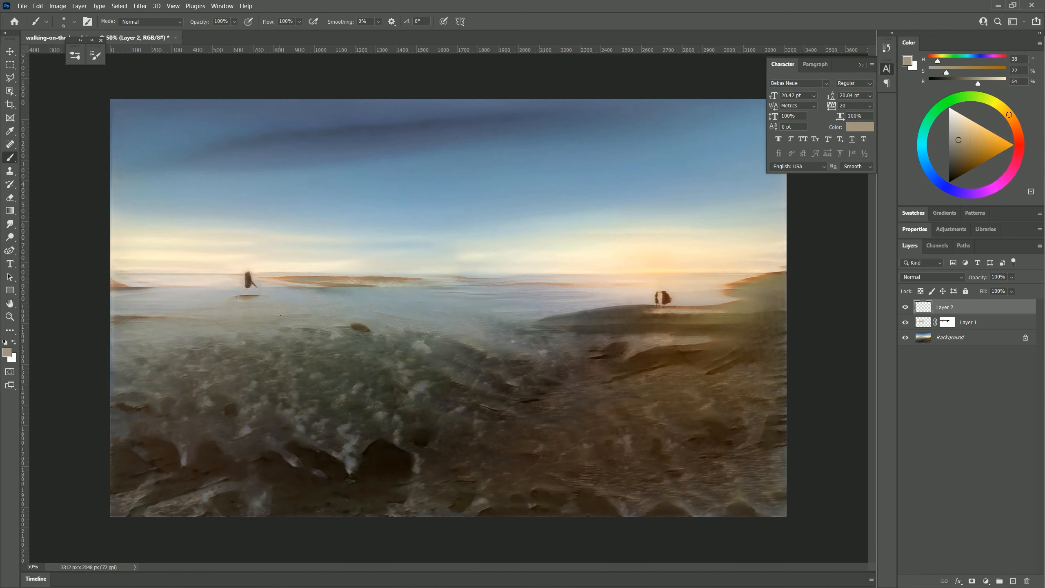
# On a new layer, block in a rock in the foreground surf and fill its shape with a sampled colour, keeping transparent pixels locked.
pyautogui.hotkey('ctrl', 'shift', 'alt', 'n')
pyautogui.keyDown('alt'); pyautogui.click(728, 284); pyautogui.keyUp('alt')
pyautogui.moveTo(379, 442)
pyautogui.mouseDown()
pyautogui.moveTo(382, 457)
pyautogui.moveTo(407, 466)
pyautogui.mouseUp()
pyautogui.keyDown('alt'); pyautogui.click(362, 412); pyautogui.keyUp('alt')
pyautogui.press('/')
pyautogui.hotkey('alt', 'BackSpace')
# Enlarge the brush and shade the foreground rock with colours sampled from the surf and the brown beach.
pyautogui.press(']')
pyautogui.press(']')
pyautogui.press(']')
pyautogui.press(']')
pyautogui.press(']')
pyautogui.press(']')
pyautogui.keyDown('alt'); pyautogui.click(424, 346); pyautogui.keyUp('alt')
pyautogui.keyDown('alt'); pyautogui.click(724, 490); pyautogui.keyUp('alt')
# On a new layer, paint small light reflections below the pair of figures, using the warm colour sampled from the sunset sky.
pyautogui.hotkey('ctrl', 'shift', 'alt', 'n')
pyautogui.keyDown('alt'); pyautogui.click(659, 255); pyautogui.keyUp('alt')
pyautogui.press('[')
pyautogui.press('[')
pyautogui.press('[')
pyautogui.press('[')
pyautogui.press('[')
pyautogui.press('[')
pyautogui.press('[')
pyautogui.press('[')
pyautogui.click(669, 340)
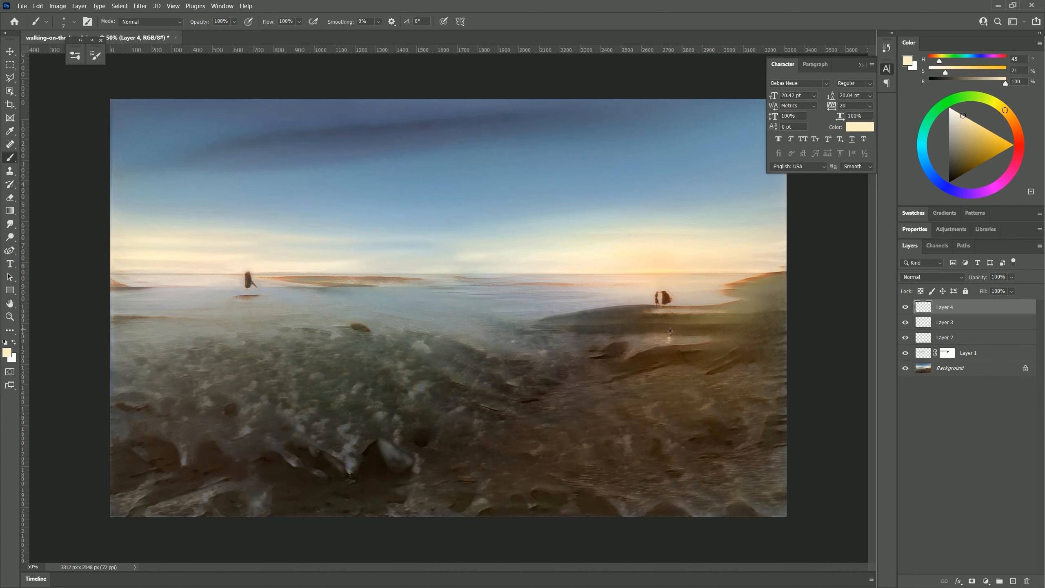
# Return to Layer 3 and refine the foreground rock with a sampled cool grey.
pyautogui.hotkey('alt', '[')
pyautogui.keyDown('alt'); pyautogui.click(408, 451); pyautogui.keyUp('alt')
# Flip the canvas horizontally to check the composition and flip it back.
pyautogui.click(58, 6)
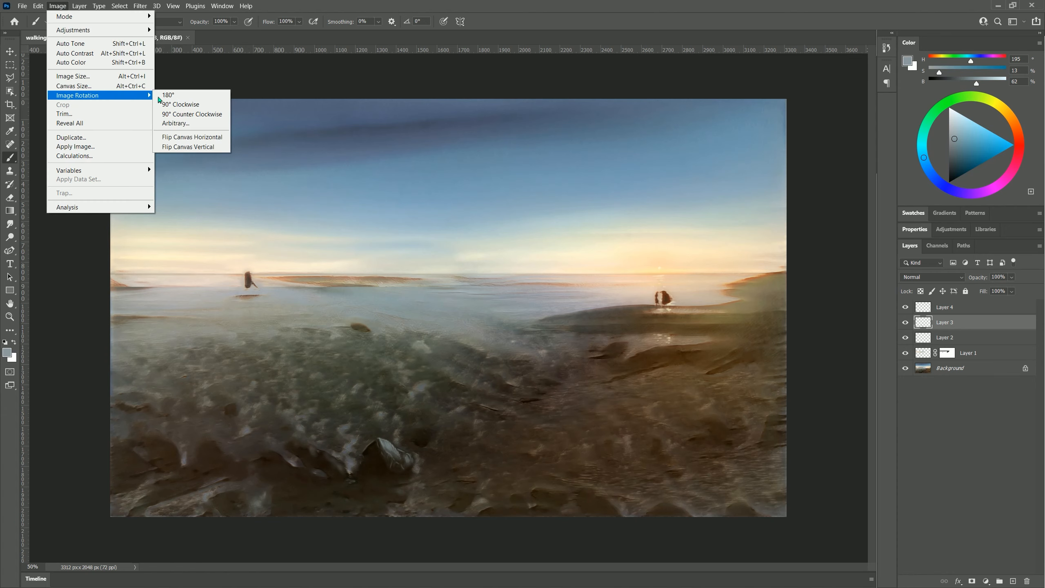
pyautogui.click(197, 136)
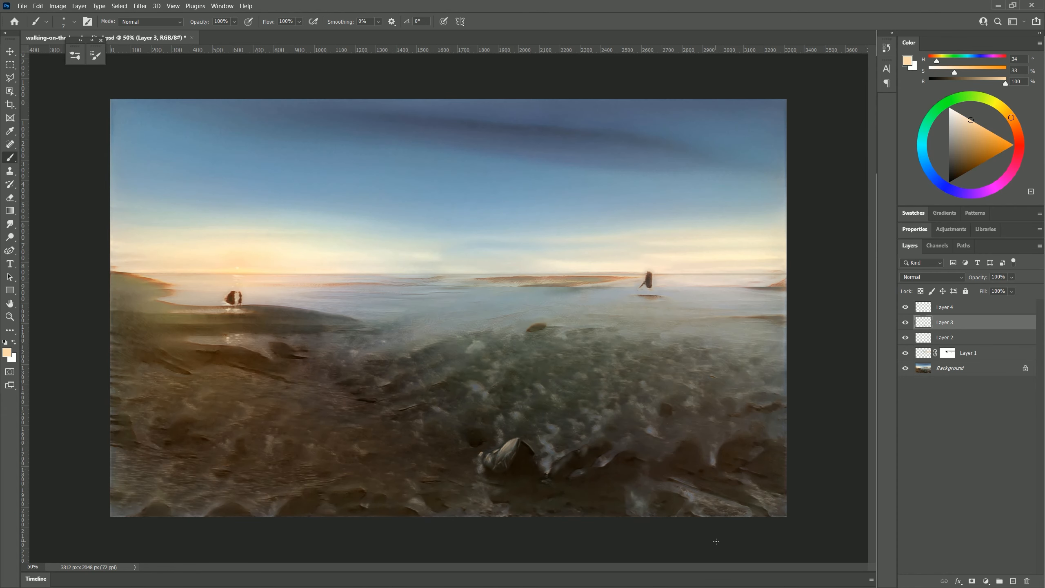
pyautogui.click(58, 6)
pyautogui.click(194, 139)
# On a new layer, clean up the small rock at the water's edge with colours sampled from its surroundings.
pyautogui.hotkey('ctrl', 'alt', 'shift', 'n')
pyautogui.keyDown('alt'); pyautogui.click(371, 329); pyautogui.keyUp('alt')
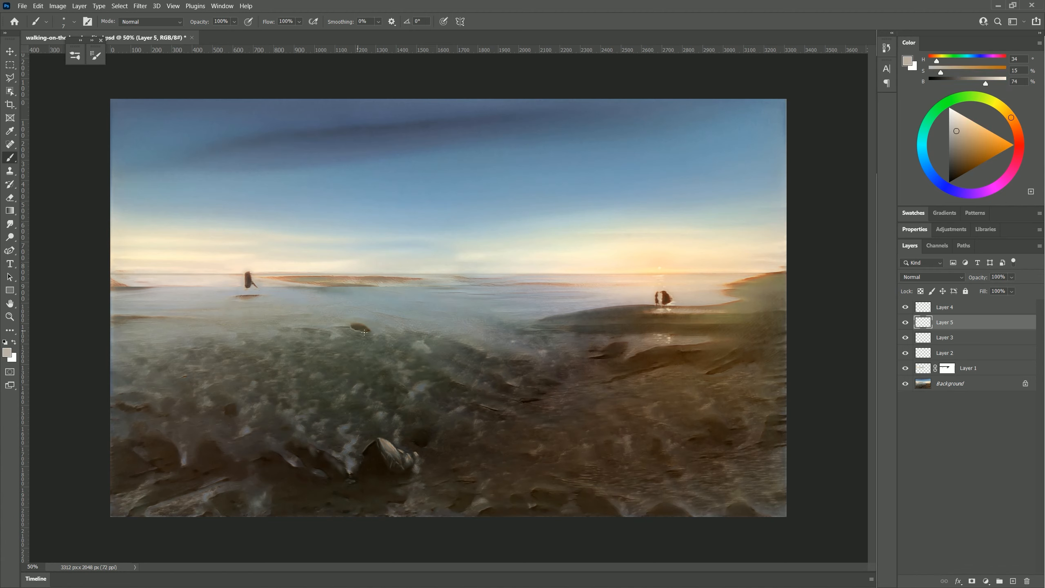
pyautogui.moveTo(362, 332); pyautogui.dragTo(381, 335)
pyautogui.keyDown('alt'); pyautogui.click(363, 325); pyautogui.keyUp('alt')
pyautogui.keyDown('alt'); pyautogui.click(287, 278); pyautogui.keyUp('alt')
# Paint a second, smaller rock beside the large foreground rock, using greys sampled from it.
pyautogui.keyDown('alt'); pyautogui.click(391, 451); pyautogui.keyUp('alt')
pyautogui.moveTo(411, 443); pyautogui.dragTo(428, 445)
pyautogui.keyDown('alt'); pyautogui.click(389, 449); pyautogui.keyUp('alt')
pyautogui.keyDown('alt'); pyautogui.click(415, 465); pyautogui.keyUp('alt')
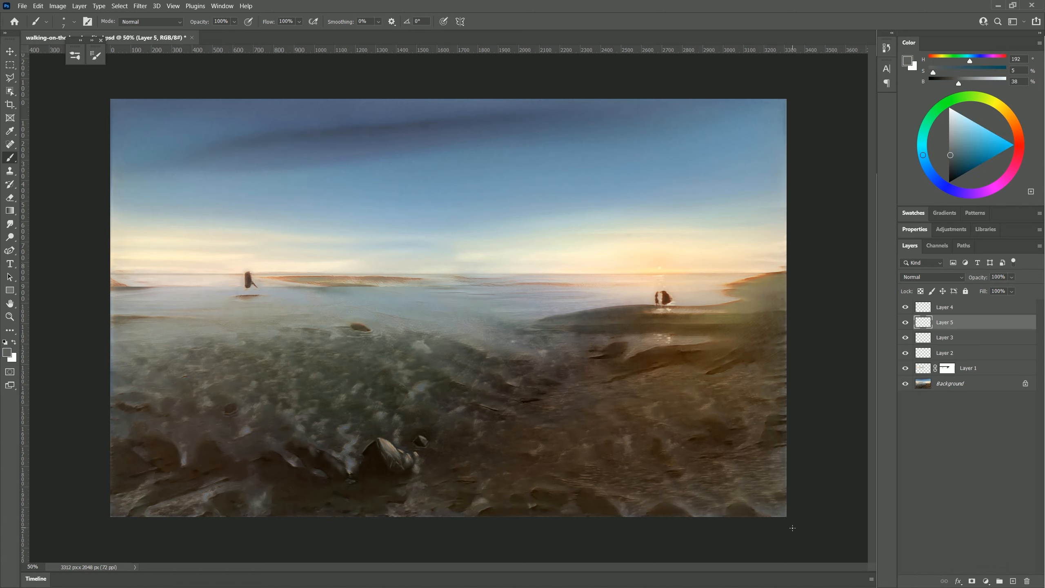
# On a new layer, retouch the horizon line and the water below the distant sandbar with sampled colours.
pyautogui.hotkey('ctrl', 'alt', 'shift', 'n')
pyautogui.keyDown('alt'); pyautogui.click(458, 276); pyautogui.keyUp('alt')
pyautogui.keyDown('alt'); pyautogui.click(448, 278); pyautogui.keyUp('alt')
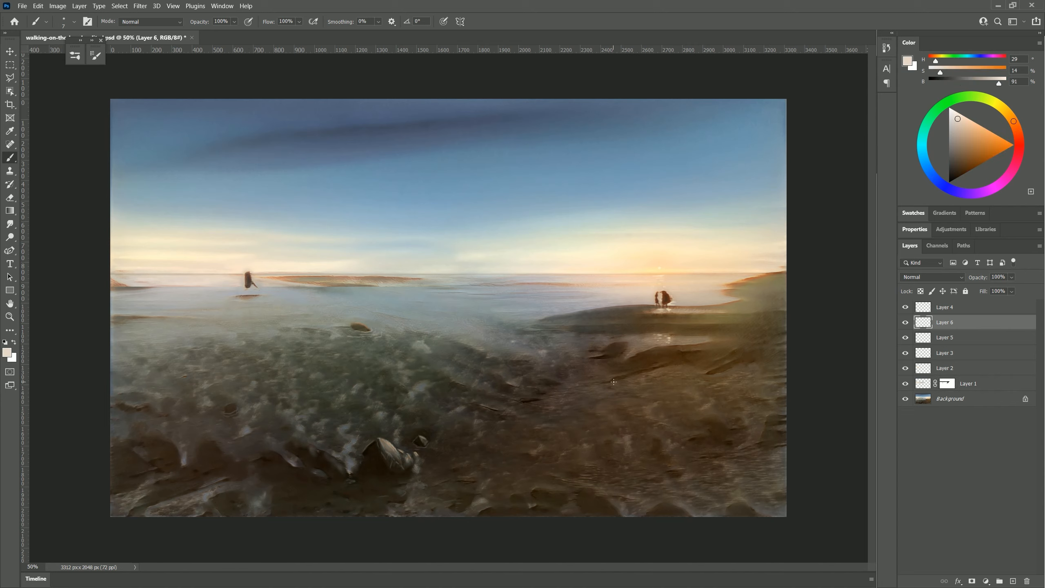
pyautogui.keyDown('alt'); pyautogui.click(506, 280); pyautogui.keyUp('alt')
pyautogui.moveTo(271, 287); pyautogui.dragTo(341, 294)
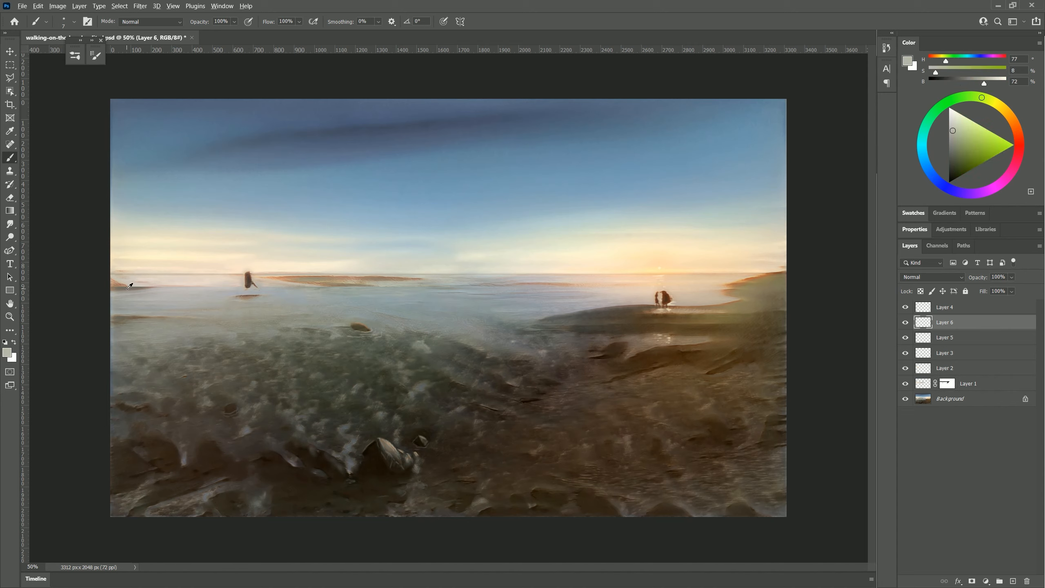
# Undo the latest retouching strokes and paint black on Layer 1's mask to bring back the far-left headland.
pyautogui.hotkey('ctrl', 'z')
pyautogui.hotkey('ctrl', 'z')
pyautogui.hotkey('ctrl', 'z')
pyautogui.hotkey('ctrl', 'z')
pyautogui.hotkey('ctrl', 'z')
pyautogui.press('x')
pyautogui.press('x')
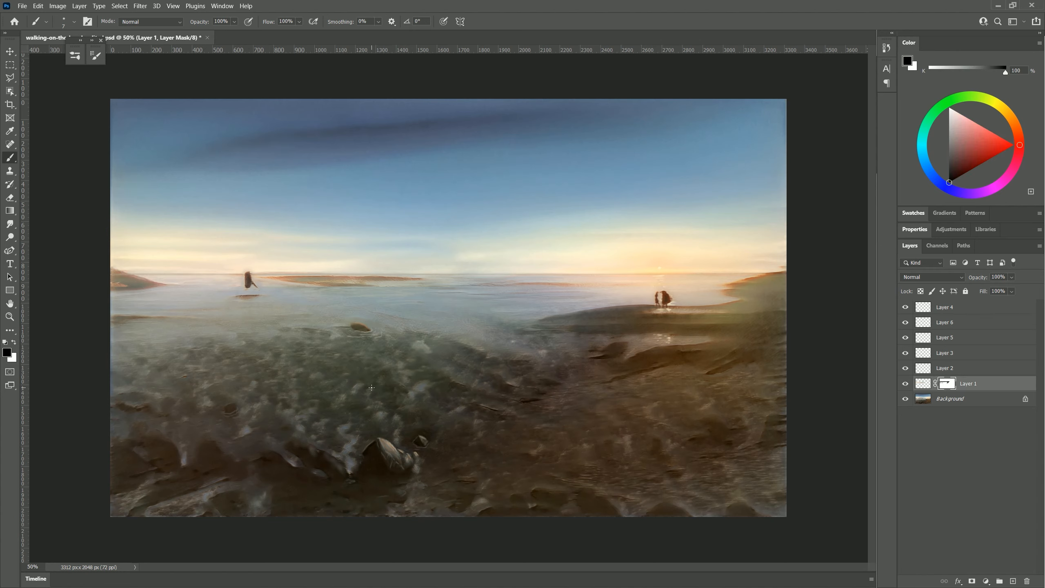